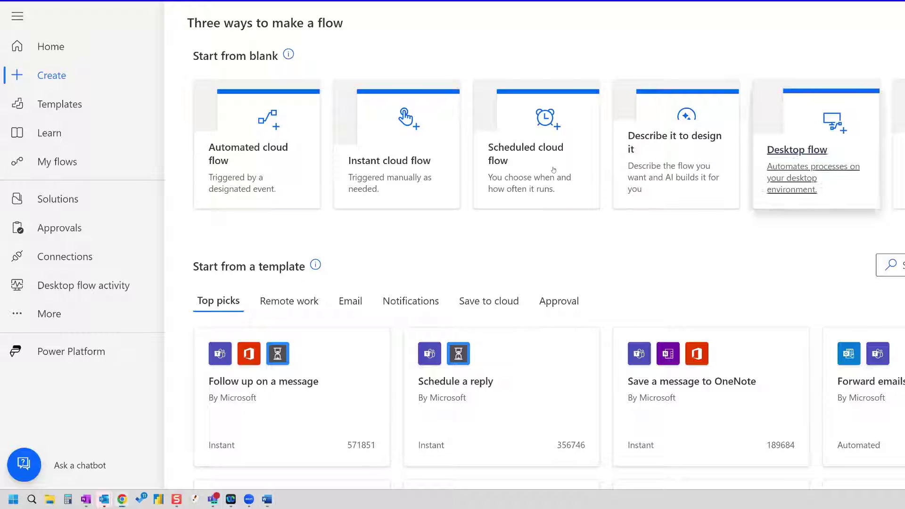
# Create the automated cloud flow 'High Priority Case Alert' with Salesforce's 'When a record is created' trigger.
pyautogui.click(243, 150)
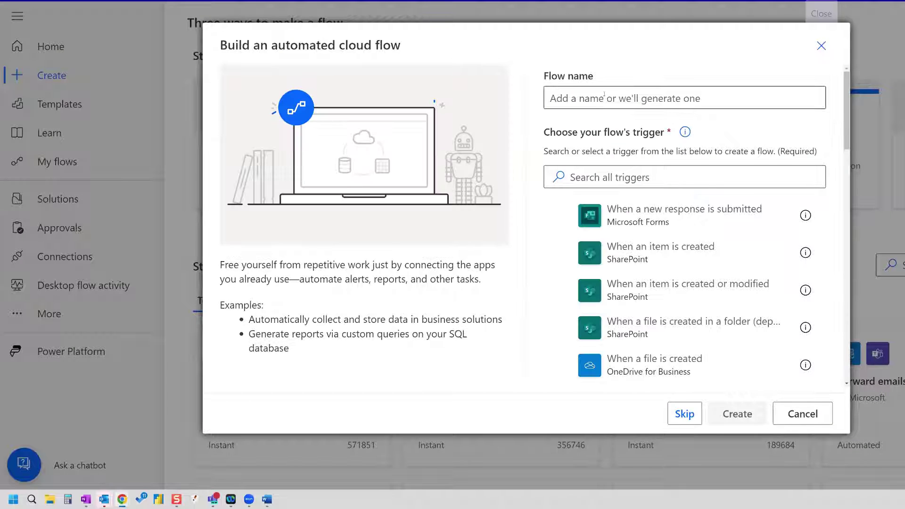
pyautogui.click(604, 94)
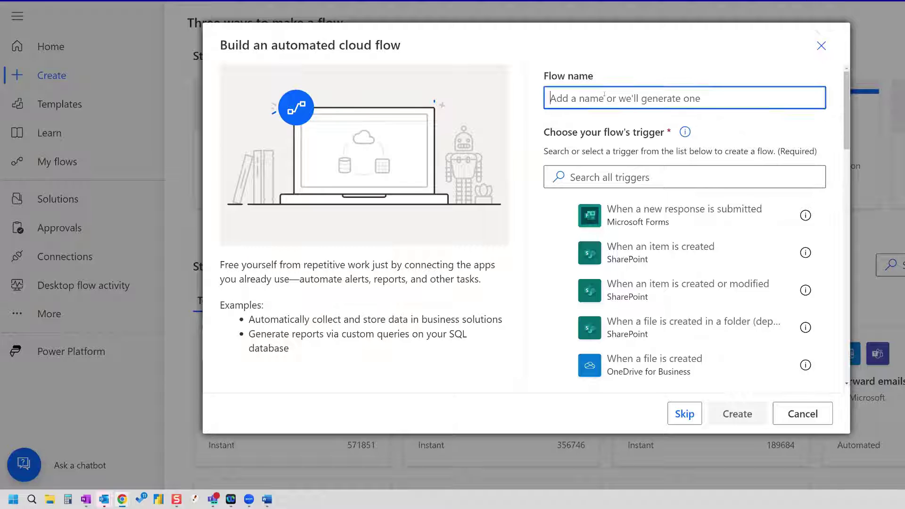
pyautogui.write('High Prior')
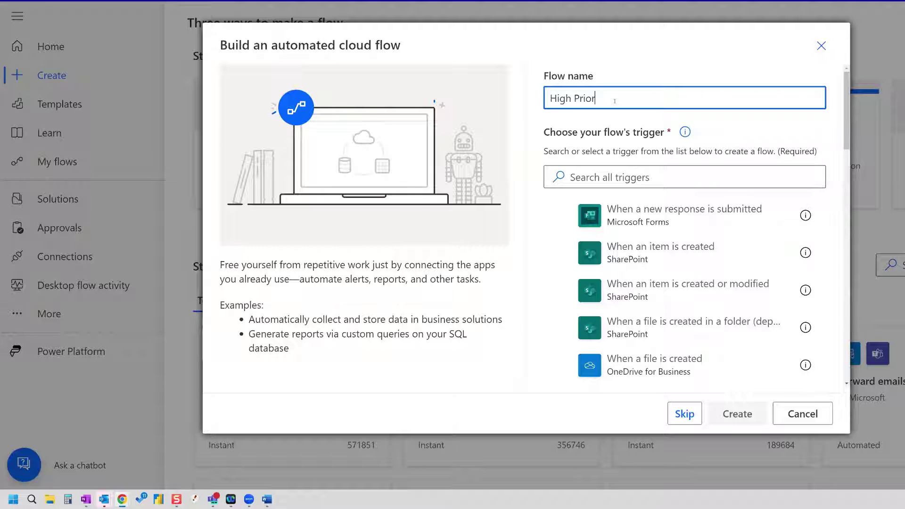
pyautogui.write('ity Case Alert')
pyautogui.click(632, 178)
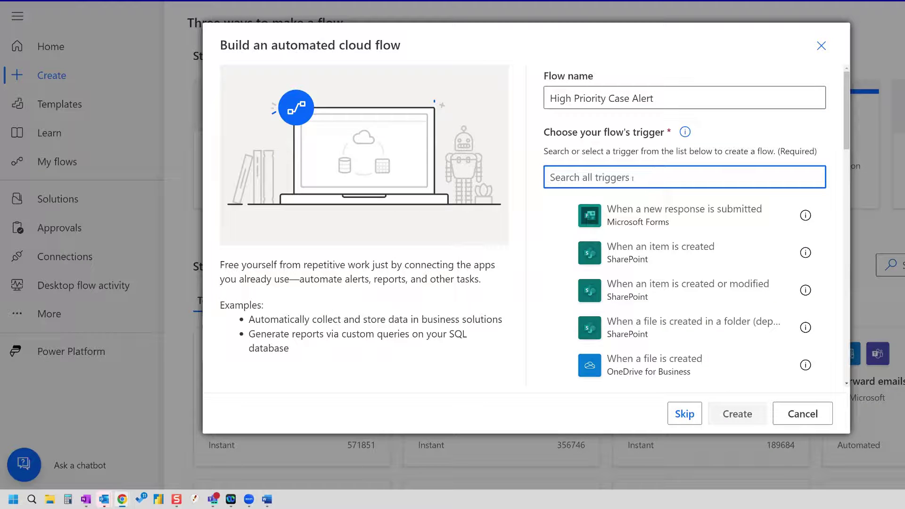
pyautogui.write('salesforce')
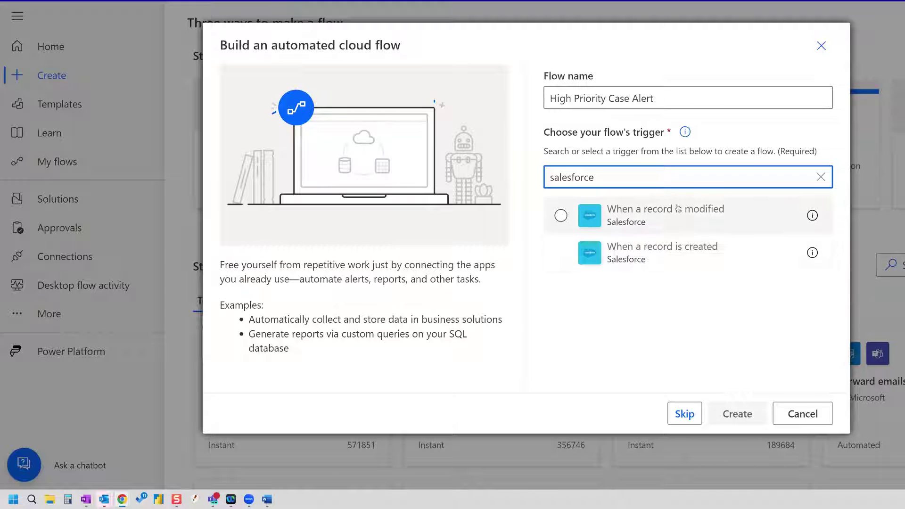
pyautogui.click(652, 259)
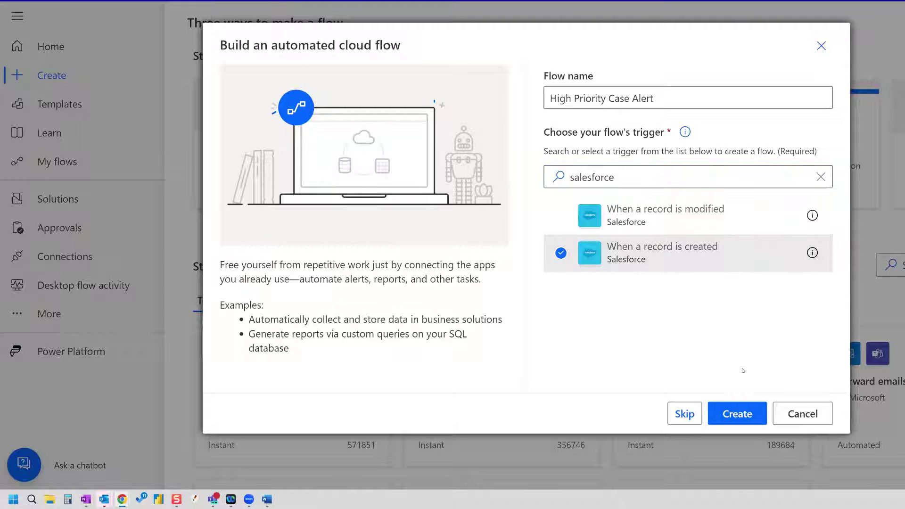
pyautogui.click(737, 413)
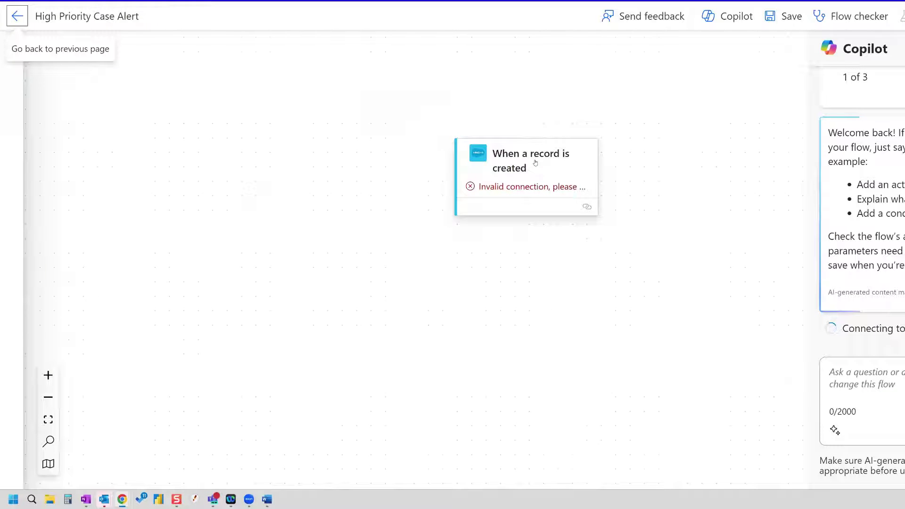
# Set the trigger's Salesforce Object Type to Cases.
pyautogui.click(535, 163)
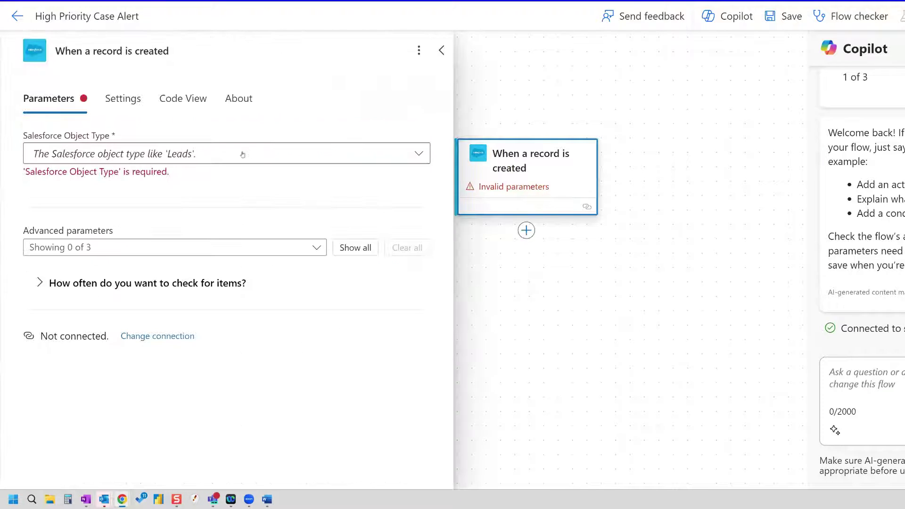
pyautogui.press('Escape')
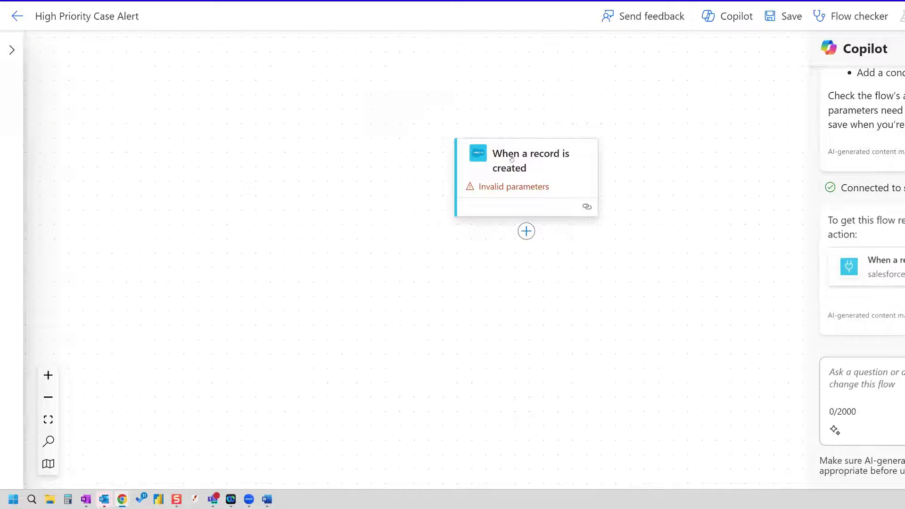
pyautogui.click(511, 159)
pyautogui.click(122, 162)
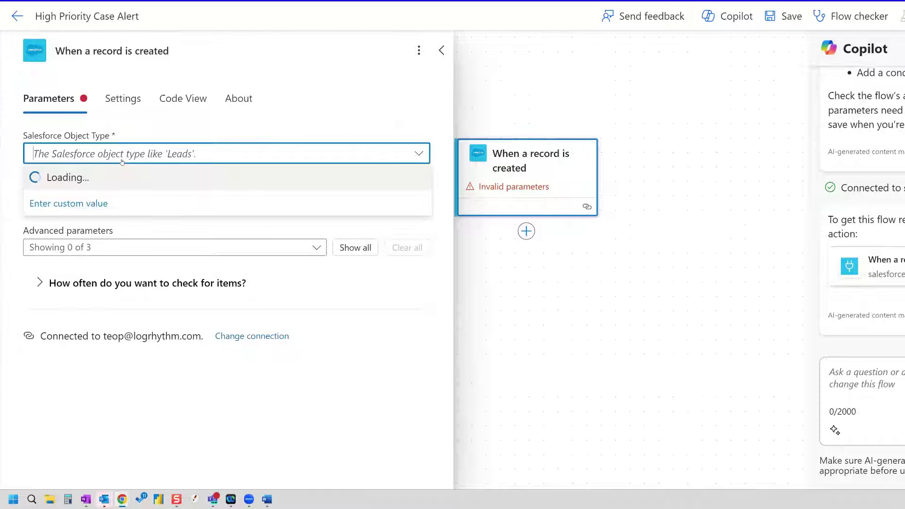
pyautogui.write('cases')
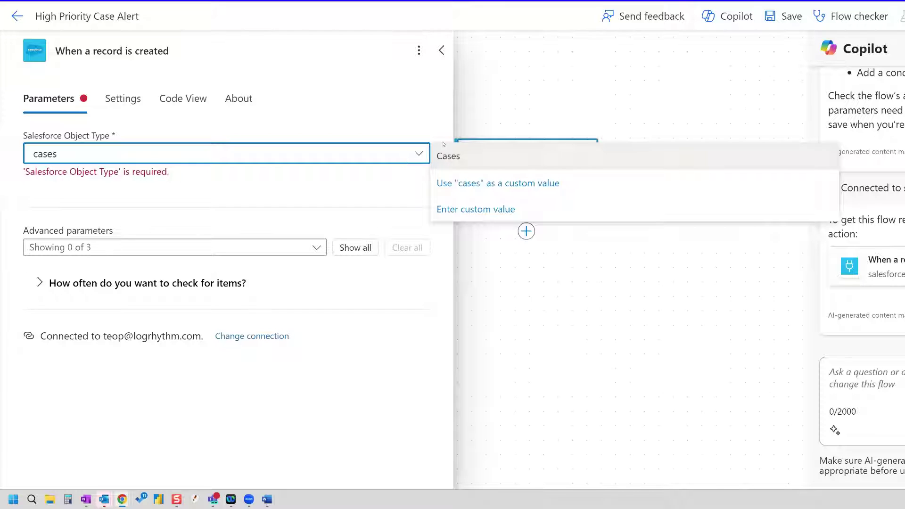
pyautogui.click(464, 160)
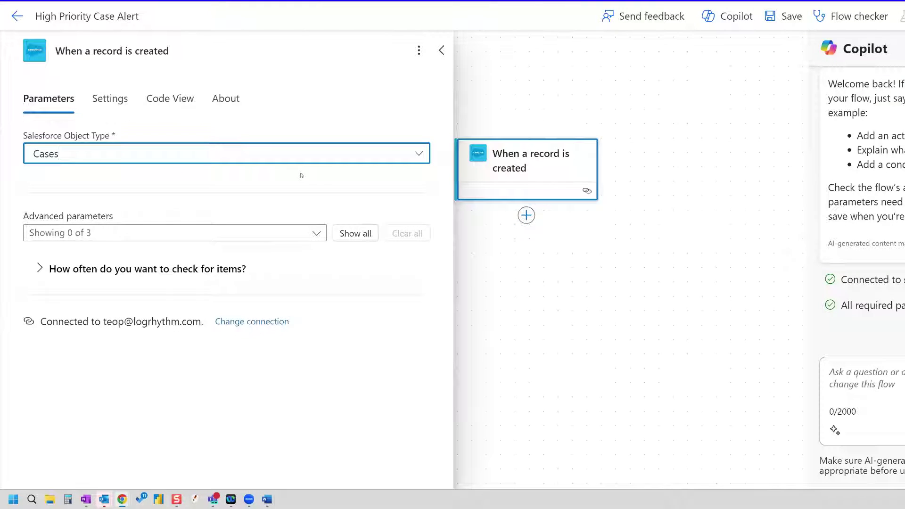
# Add only the Filter Query field from the trigger's advanced parameters.
pyautogui.click(201, 233)
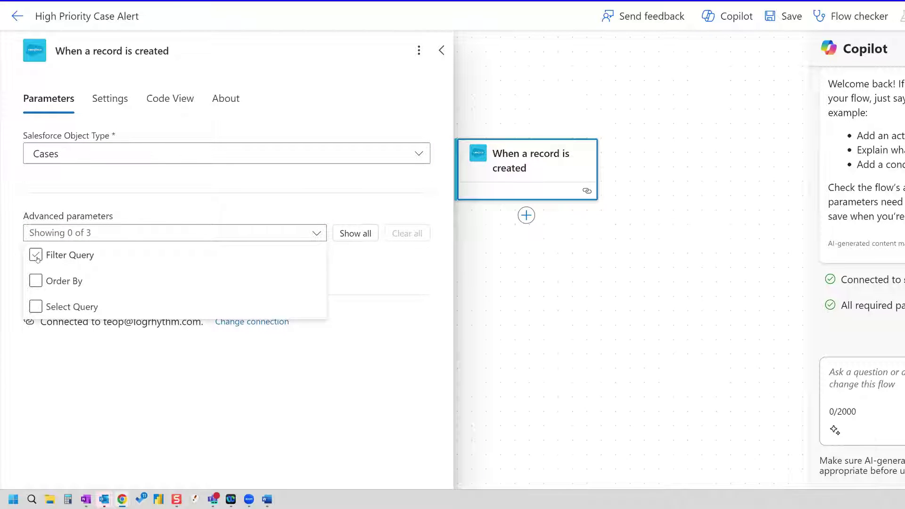
pyautogui.click(356, 234)
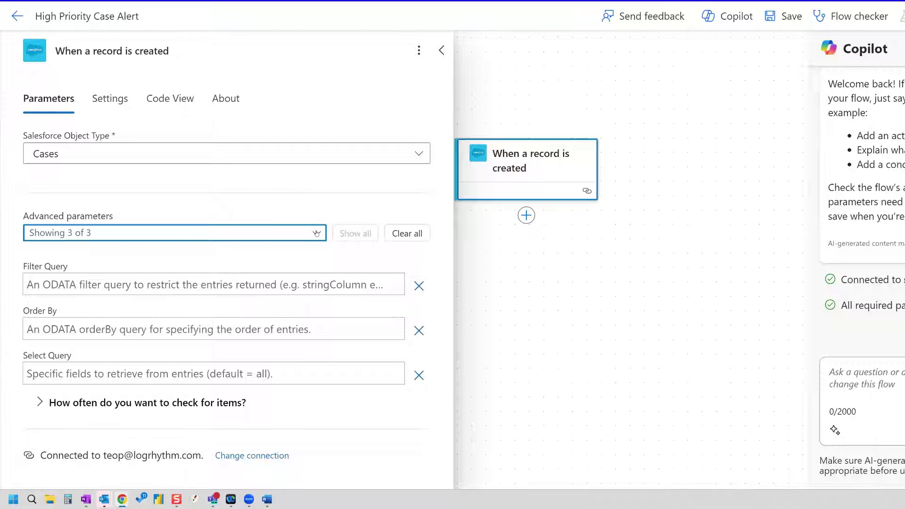
pyautogui.click(401, 233)
pyautogui.click(189, 233)
pyautogui.click(53, 255)
pyautogui.click(320, 196)
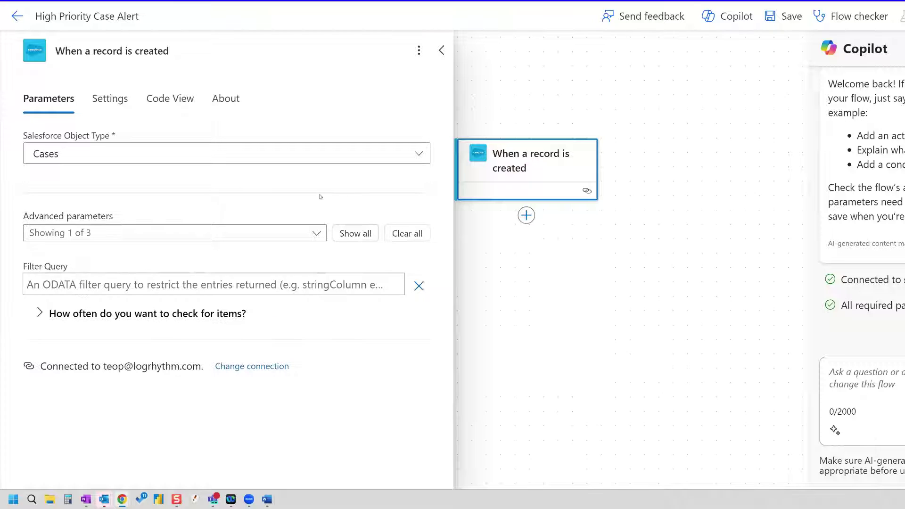
pyautogui.click(27, 284)
# Enter Status eq 'New' and OwnerId eq ' in the trigger's Filter Query.
pyautogui.click(74, 284)
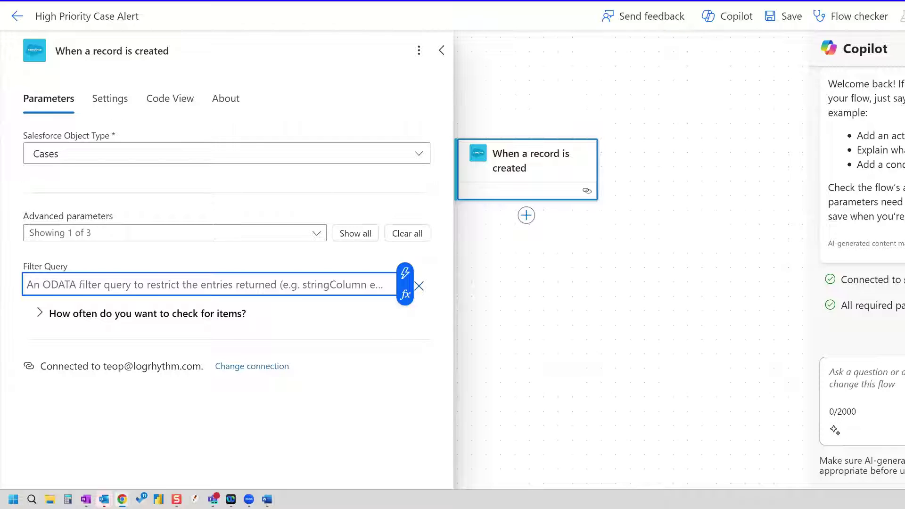
pyautogui.write('Status eq ')
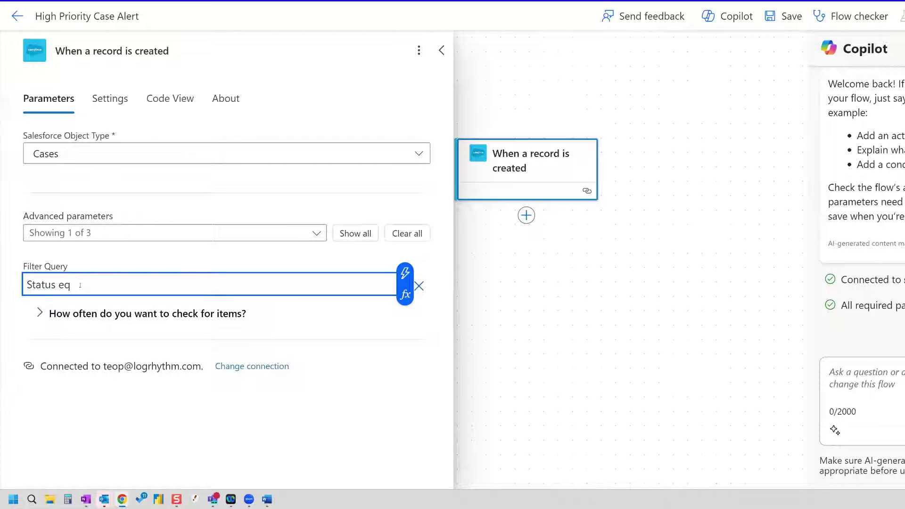
pyautogui.write("'")
pyautogui.write("New' and Owner")
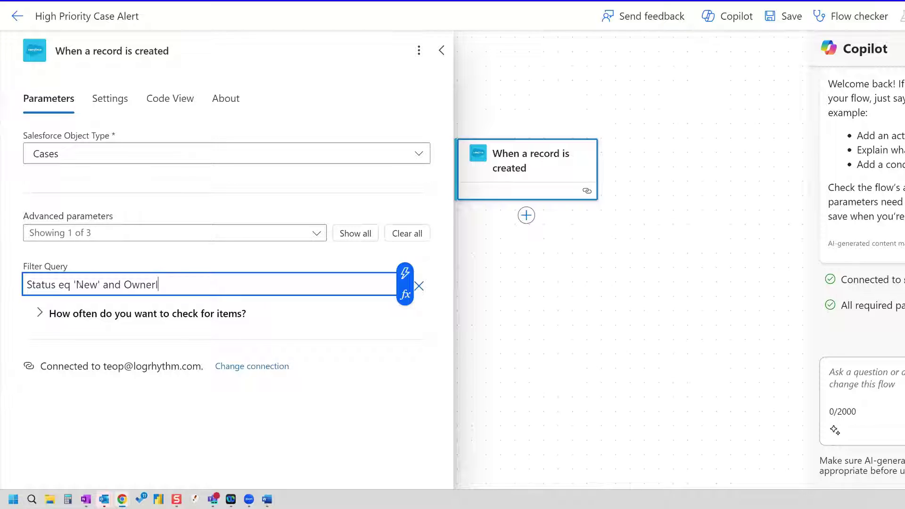
pyautogui.write("Id eq '")
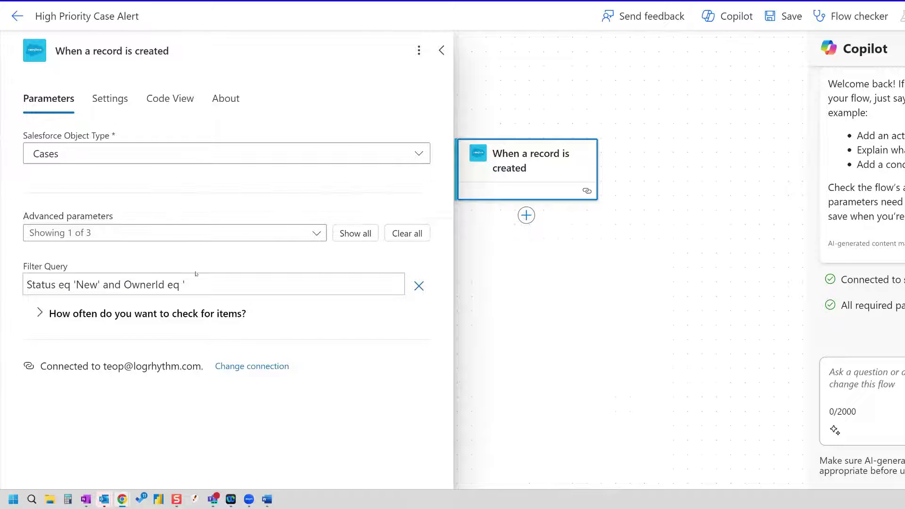
# Paste the owner ID, remove the duplicate quote, and append and (Priority eq 'High' or Priority eq 'Critical').
pyautogui.click(189, 287)
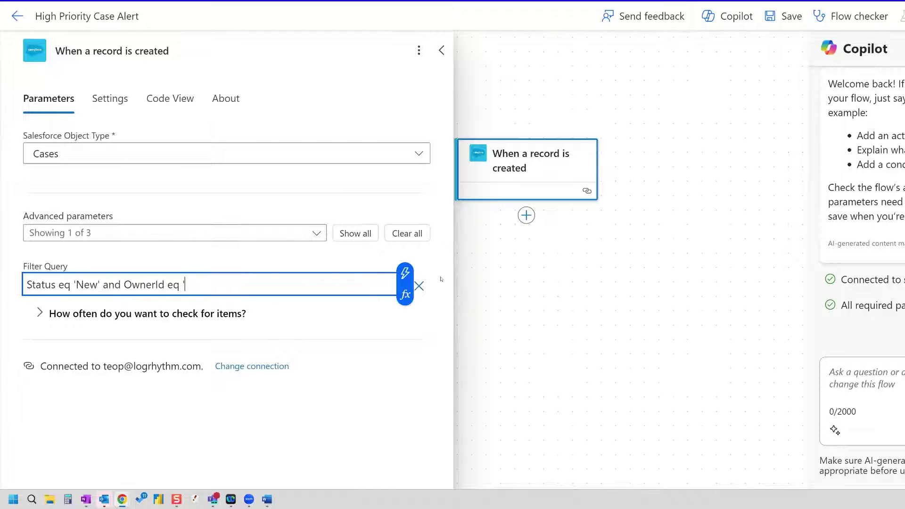
pyautogui.hotkey('ctrl', 'v')
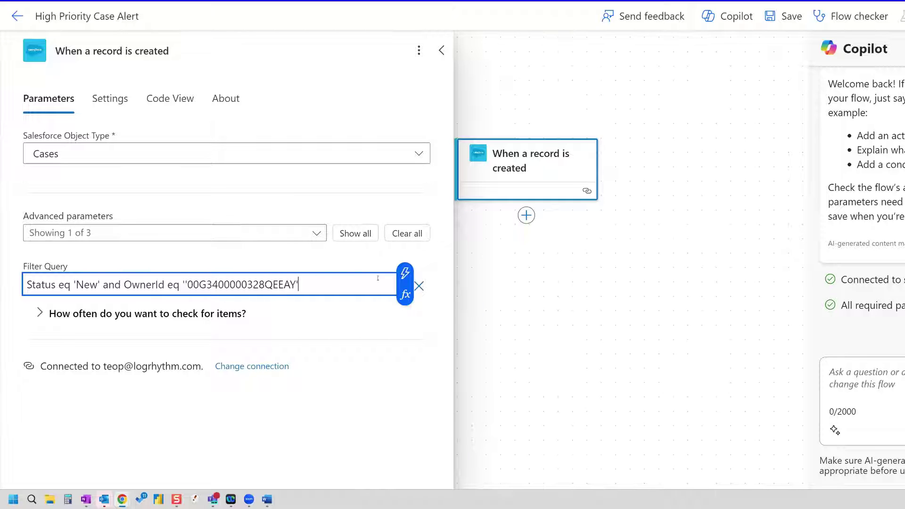
pyautogui.click(187, 284)
pyautogui.press('BackSpace')
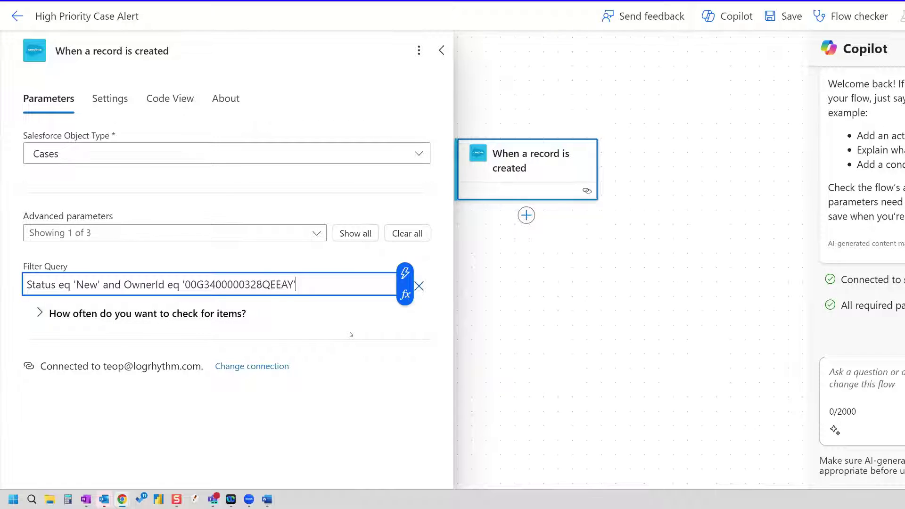
pyautogui.write('and')
pyautogui.write("(Priority eq 'High")
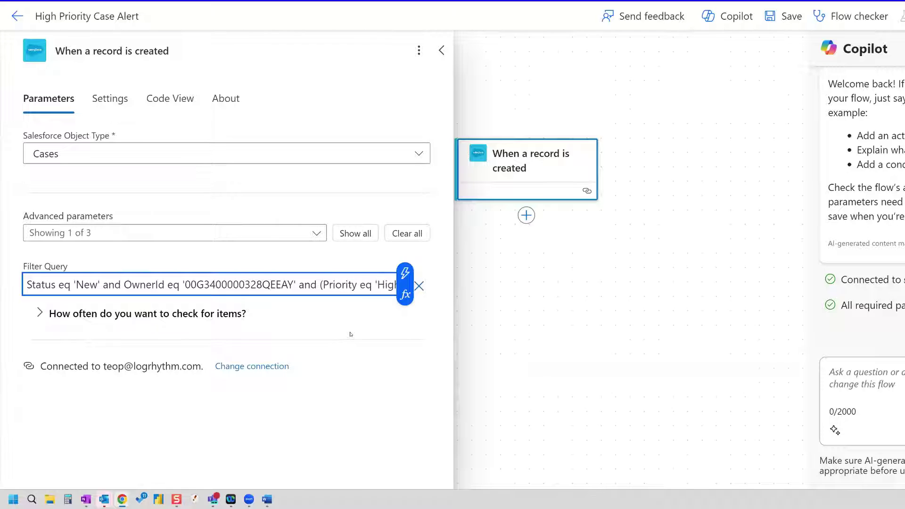
pyautogui.write("' or ")
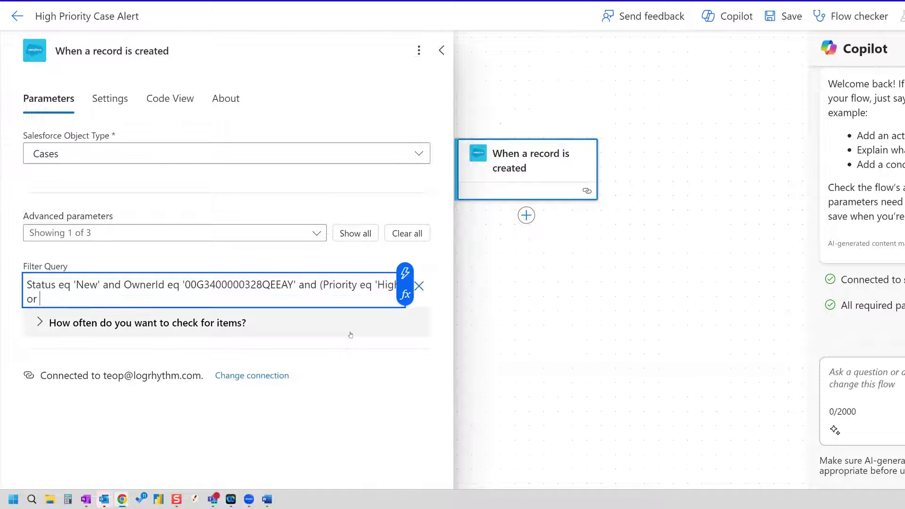
pyautogui.write("Priority eq 'Critical")
pyautogui.write("')")
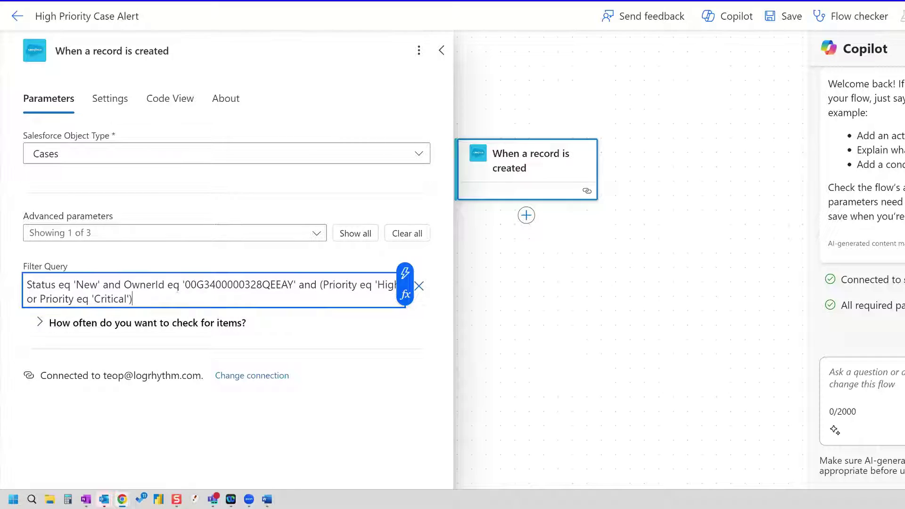
# Select the owner ID in the filter query, then leave the designer for the Power Automate Home page.
pyautogui.click(293, 284)
pyautogui.click(184, 285)
pyautogui.doubleClick(258, 285)
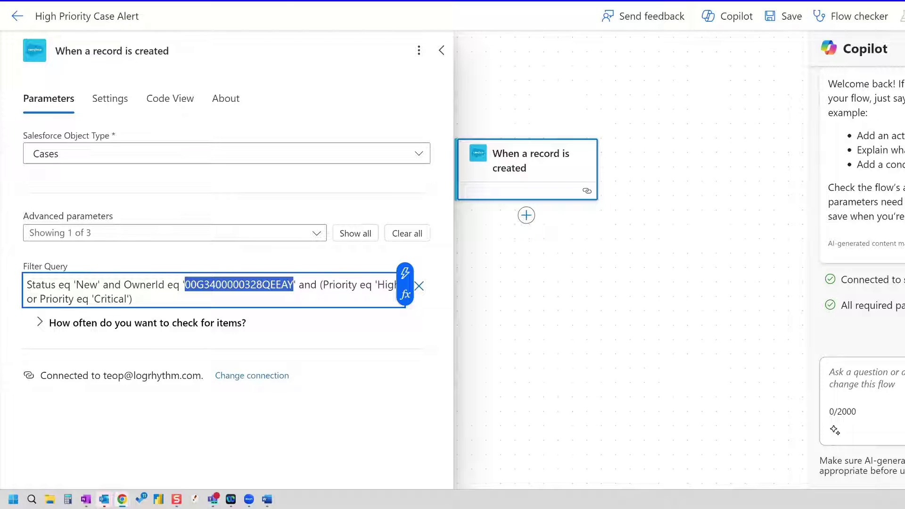
pyautogui.click(11, 14)
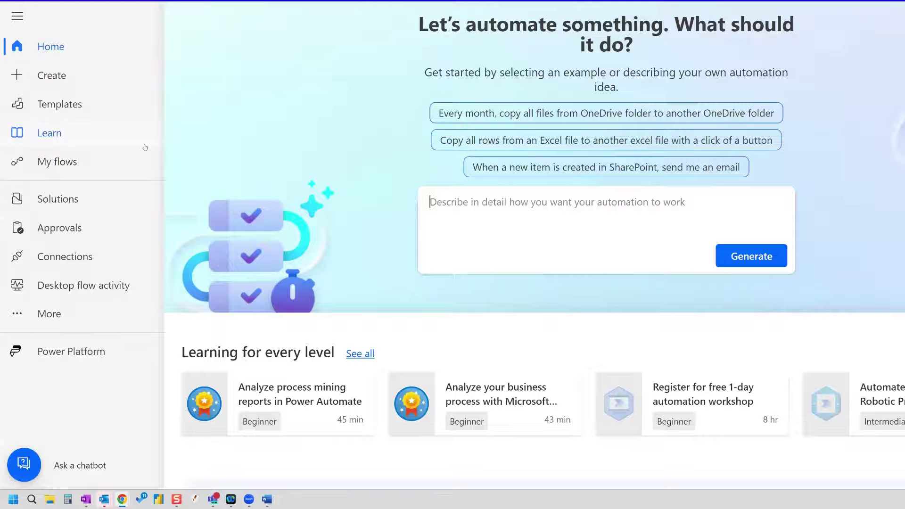
# Create a new instant cloud flow with the 'Manually trigger a flow' trigger.
pyautogui.click(52, 162)
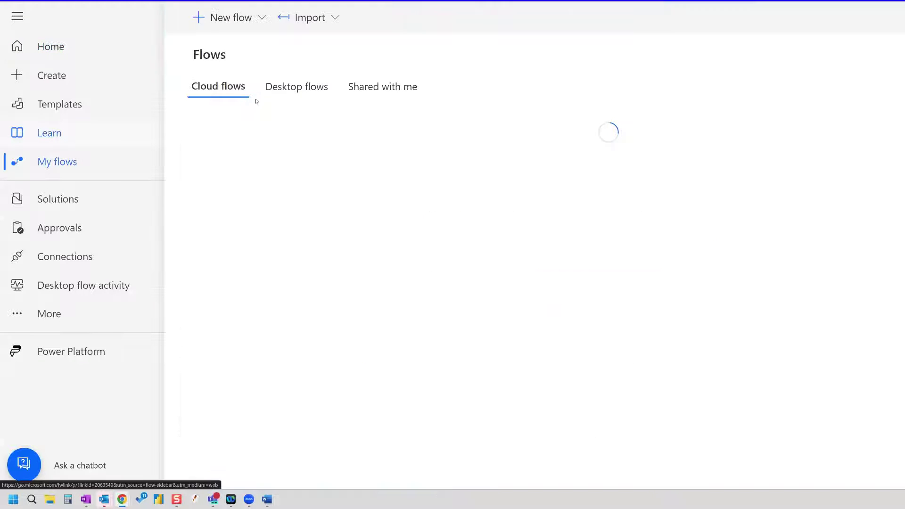
pyautogui.click(236, 19)
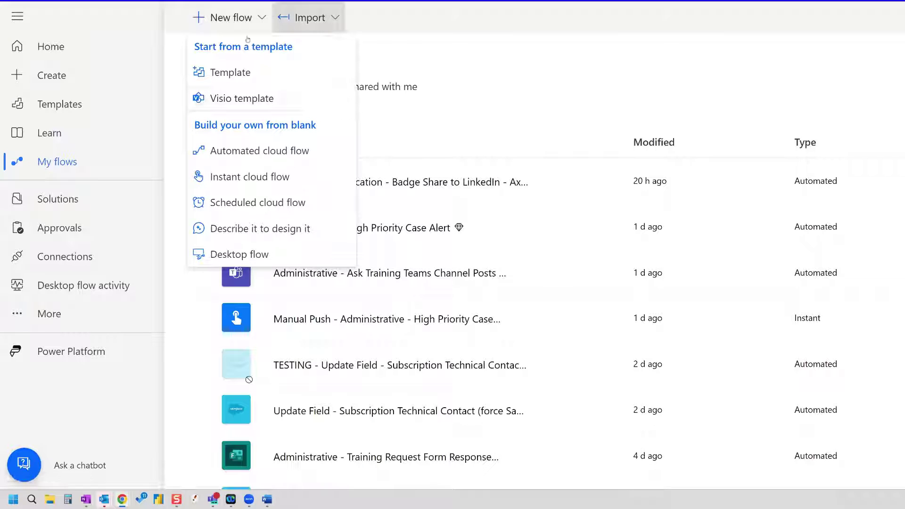
pyautogui.click(297, 178)
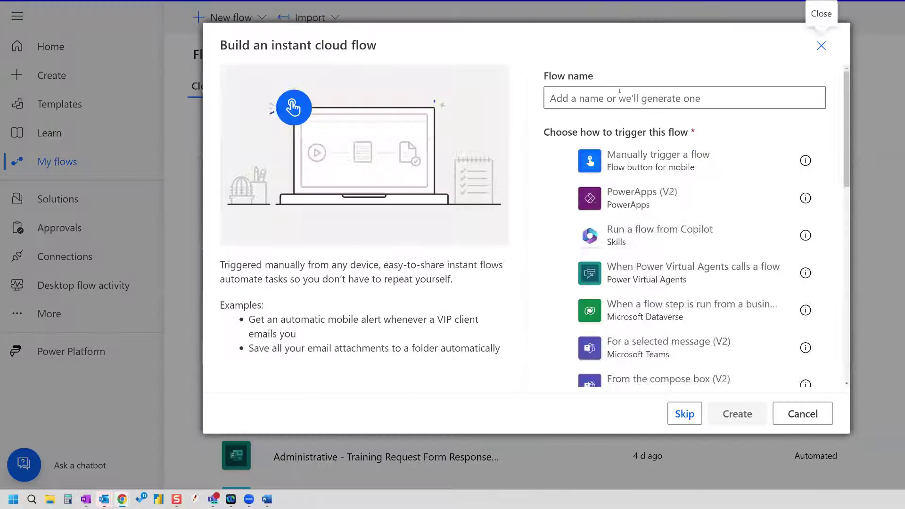
pyautogui.click(654, 164)
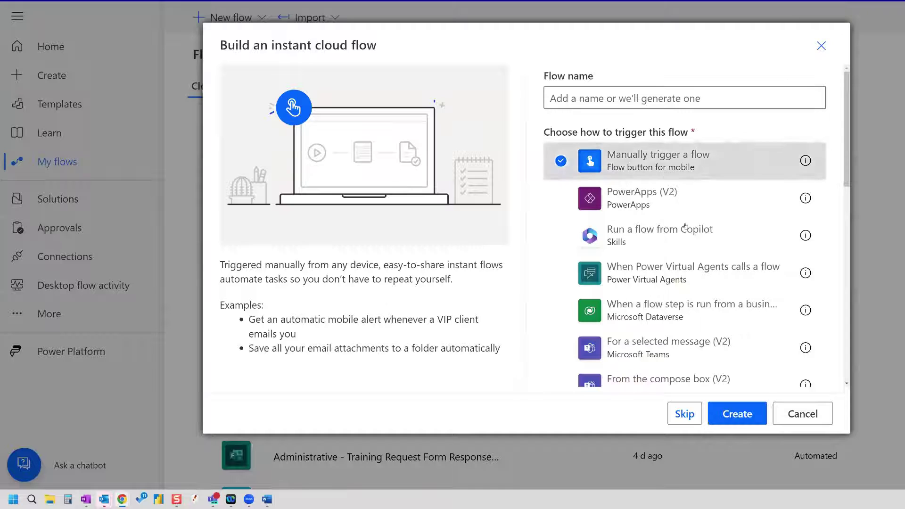
pyautogui.click(753, 411)
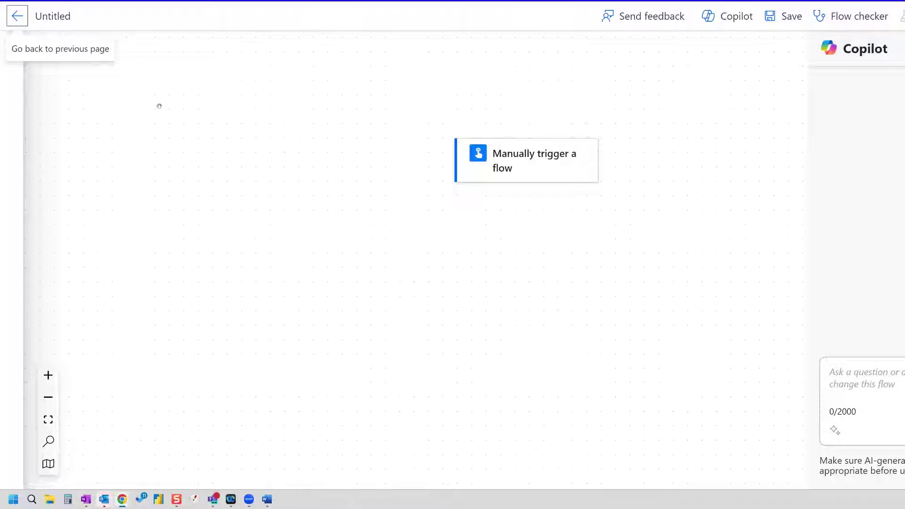
# Add a Salesforce Get record action for Cases with the pasted case Record Id.
pyautogui.moveTo(521, 177)
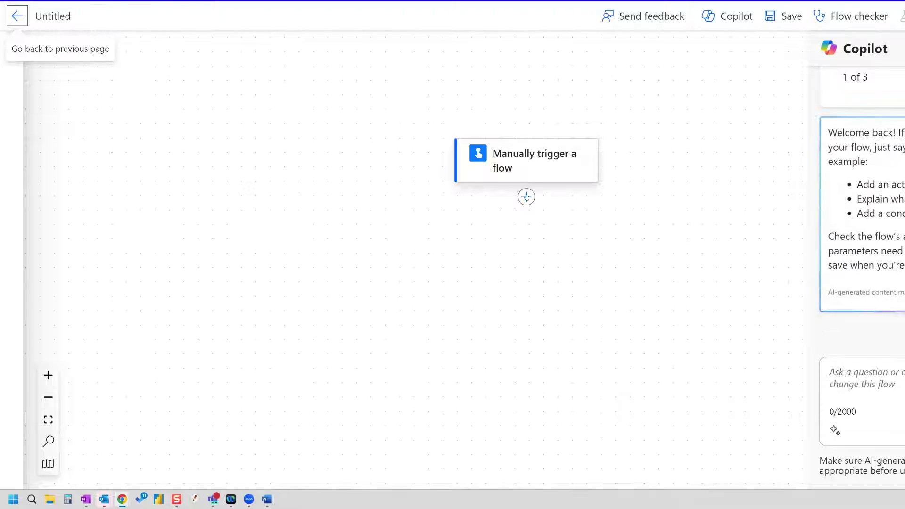
pyautogui.click(526, 197)
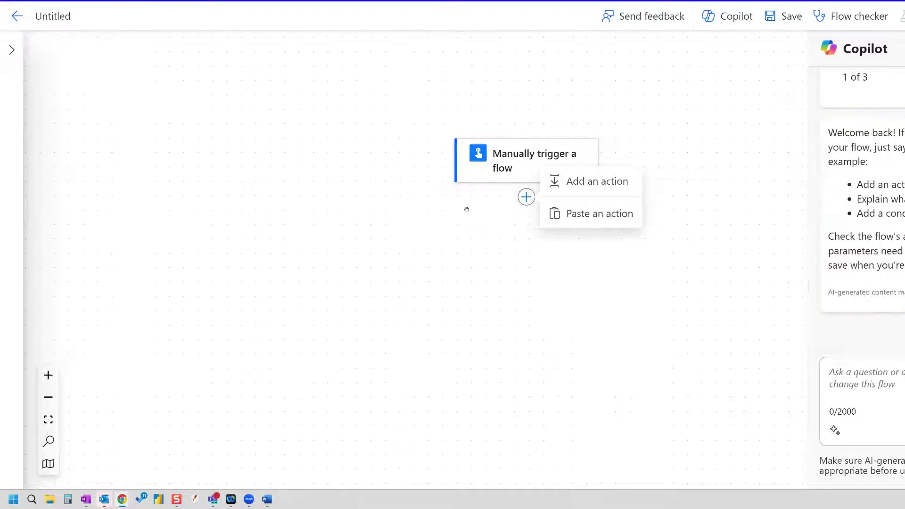
pyautogui.click(599, 182)
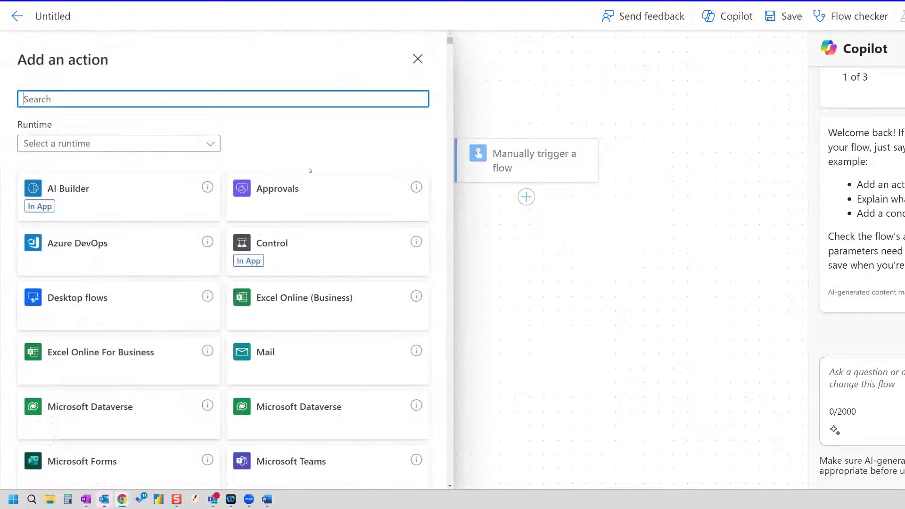
pyautogui.write('get')
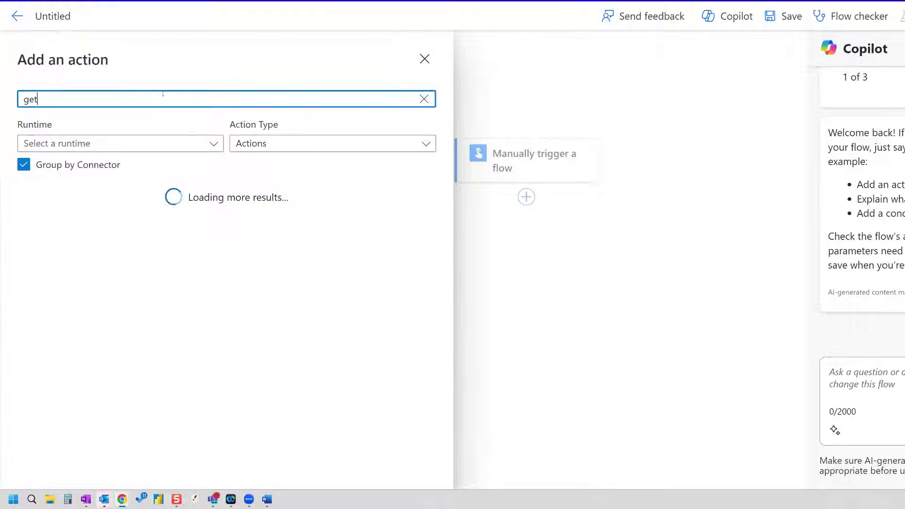
pyautogui.write(' record')
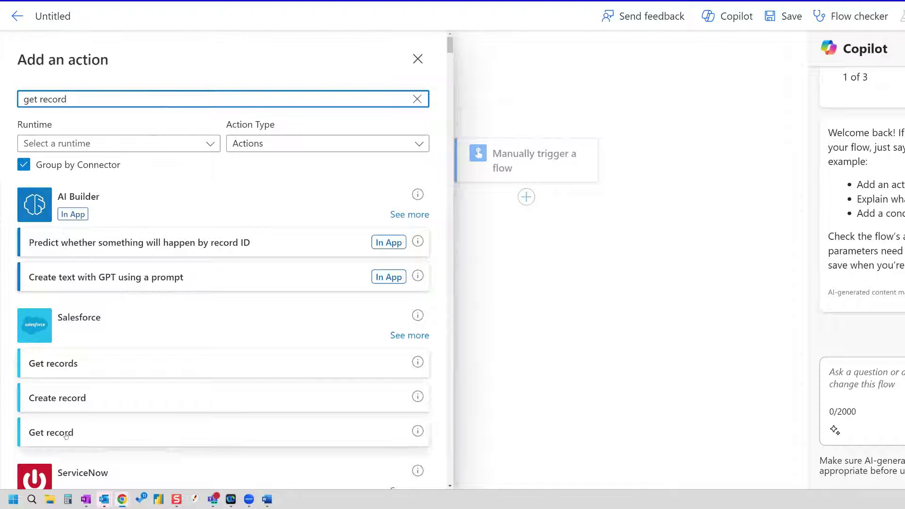
pyautogui.click(74, 432)
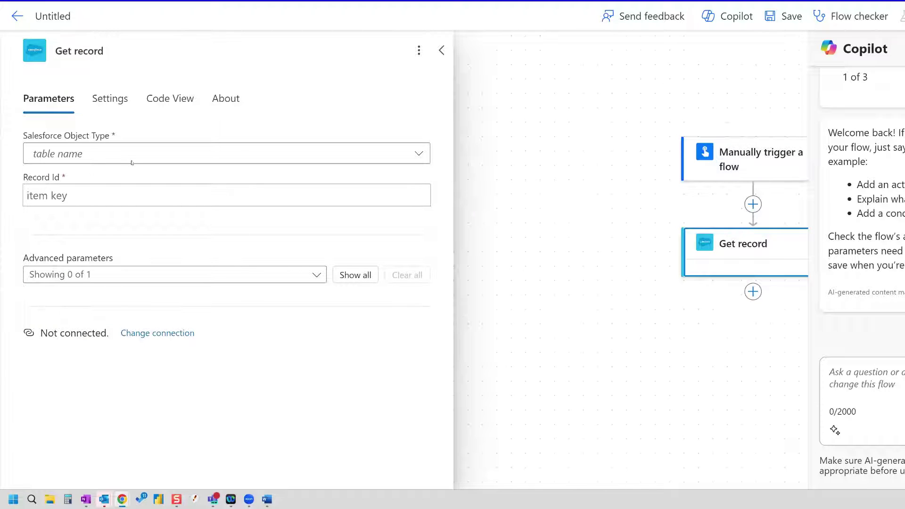
pyautogui.click(130, 154)
pyautogui.write('casese')
pyautogui.press('BackSpace')
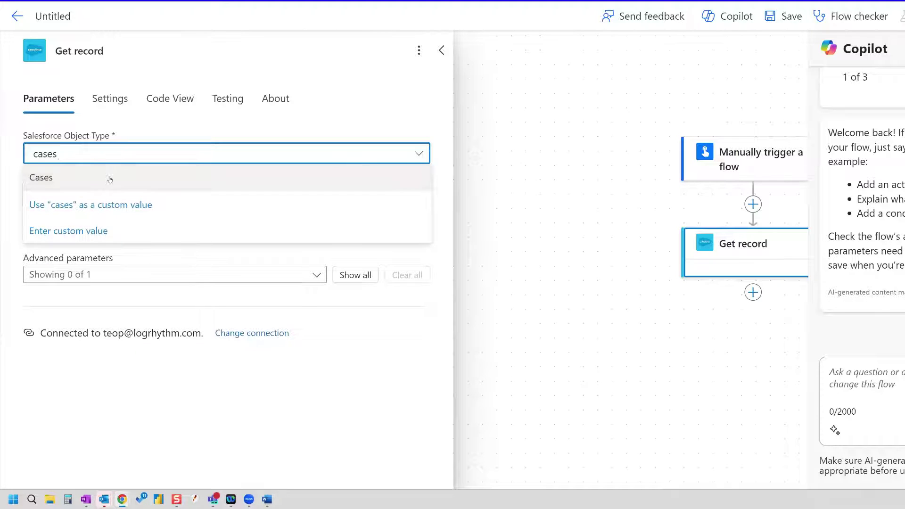
pyautogui.click(110, 179)
pyautogui.click(100, 195)
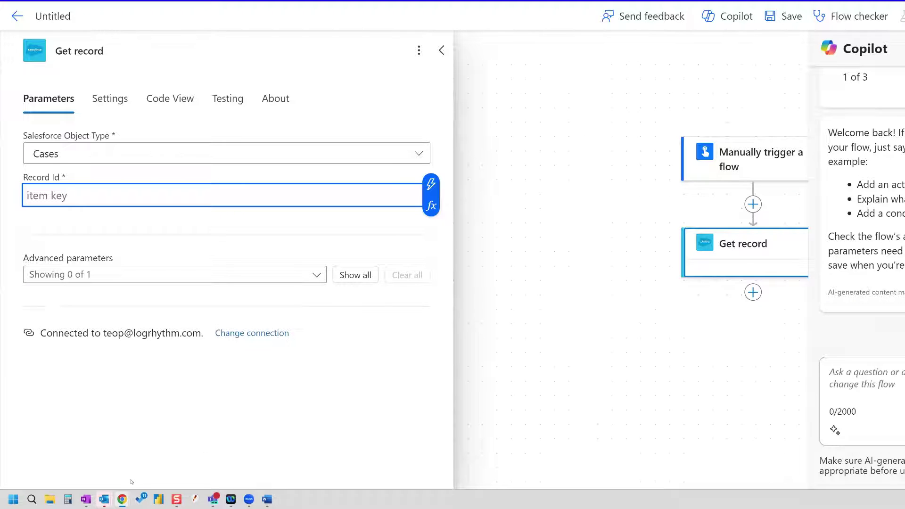
pyautogui.moveTo(122, 499)
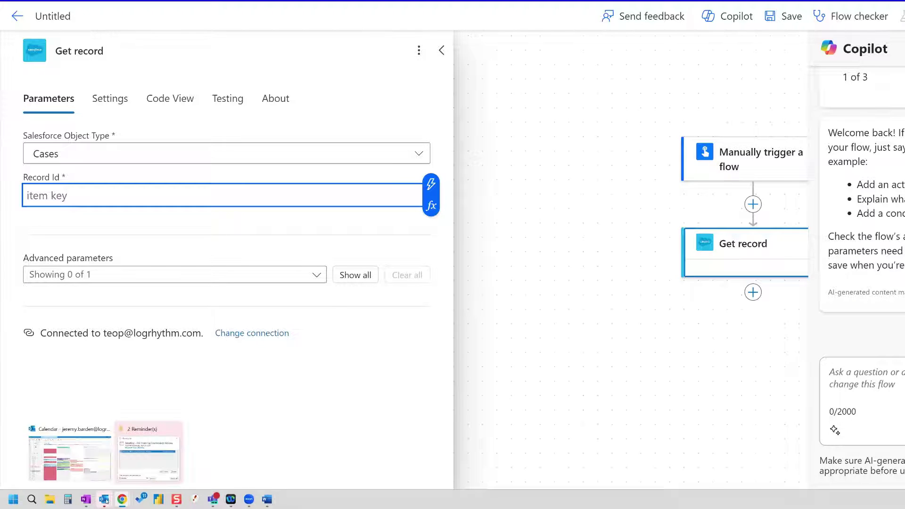
pyautogui.write('500Un000007vNOuIAM')
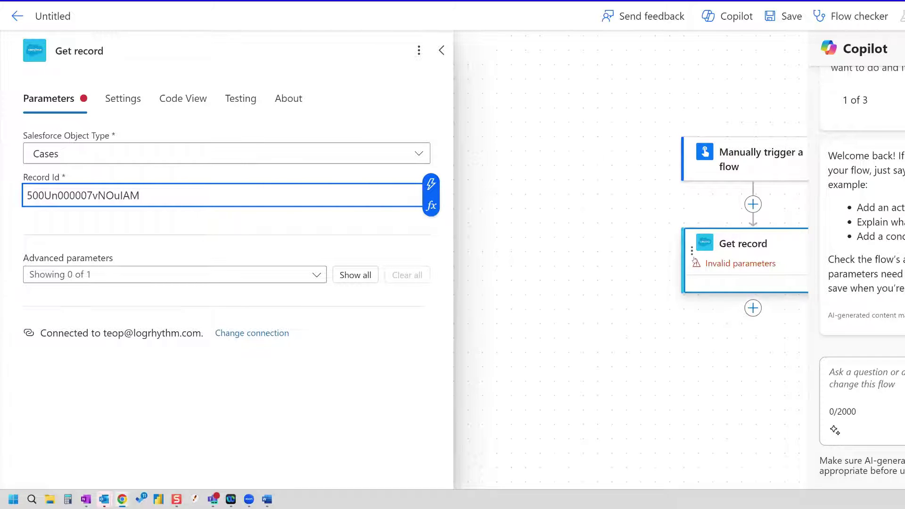
# Save the flow, run a manual test with the Salesforce connection, and open the run results.
pyautogui.click(780, 29)
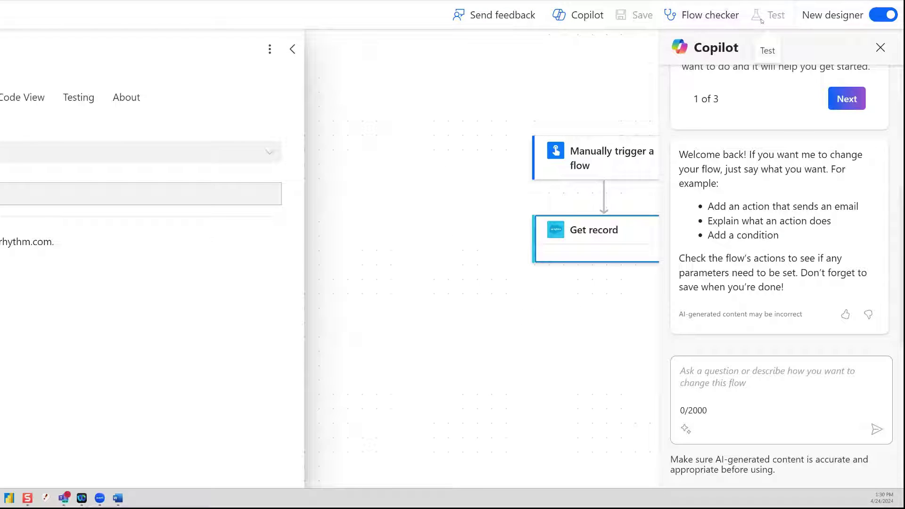
pyautogui.click(761, 21)
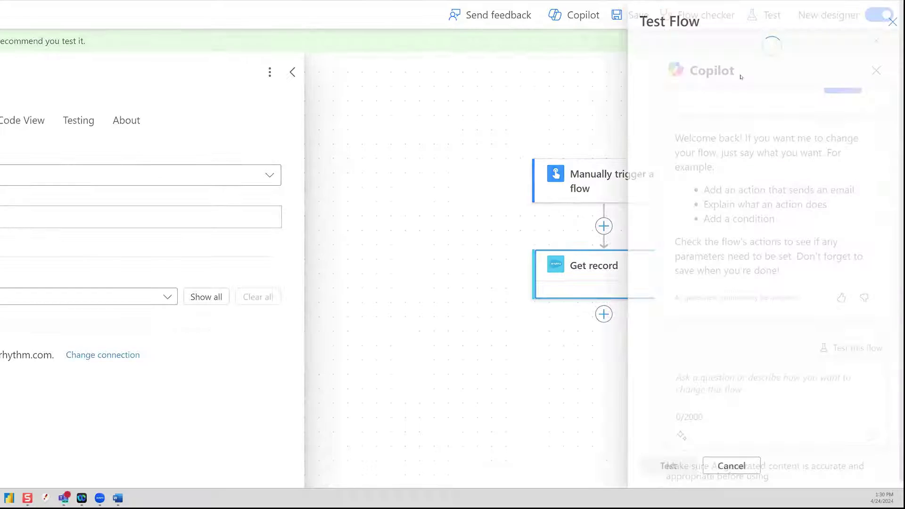
pyautogui.click(666, 56)
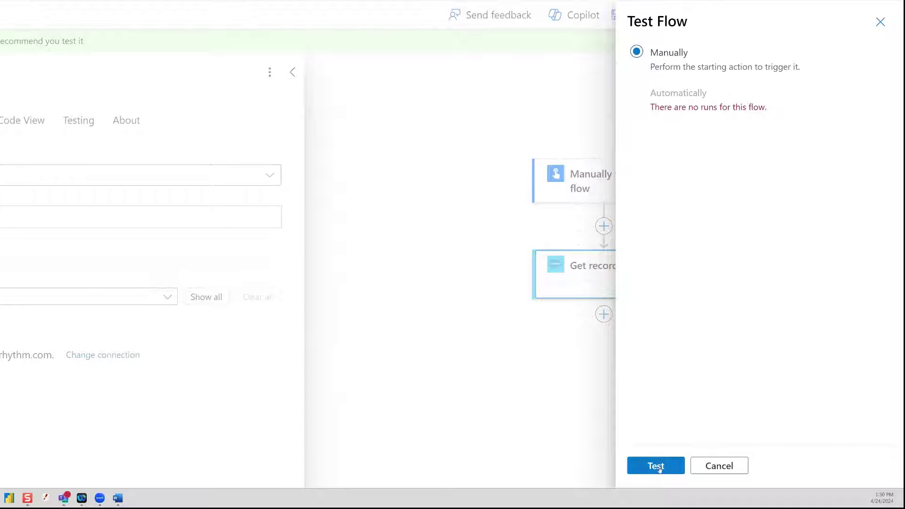
pyautogui.click(657, 466)
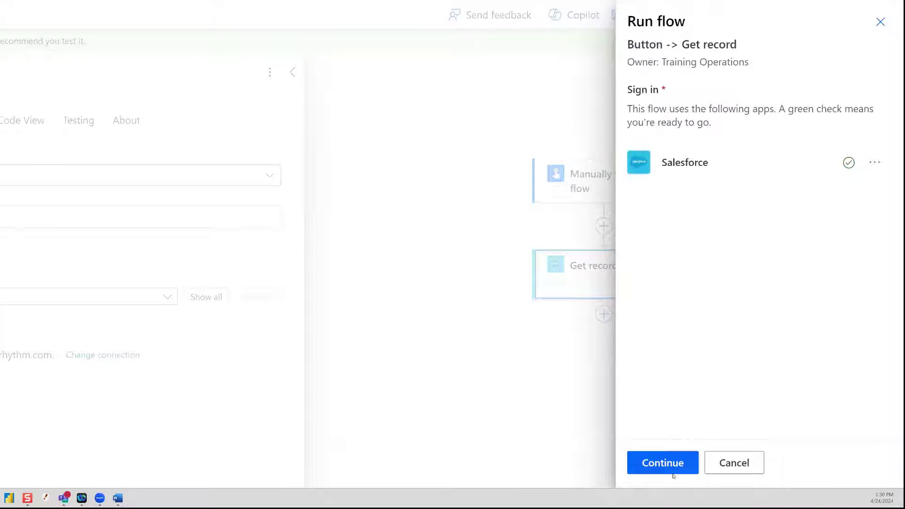
pyautogui.click(671, 465)
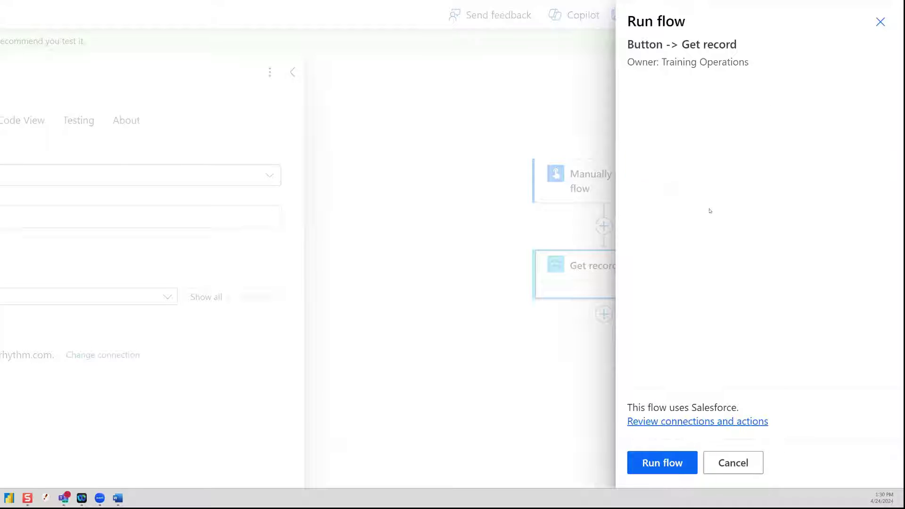
pyautogui.click(655, 463)
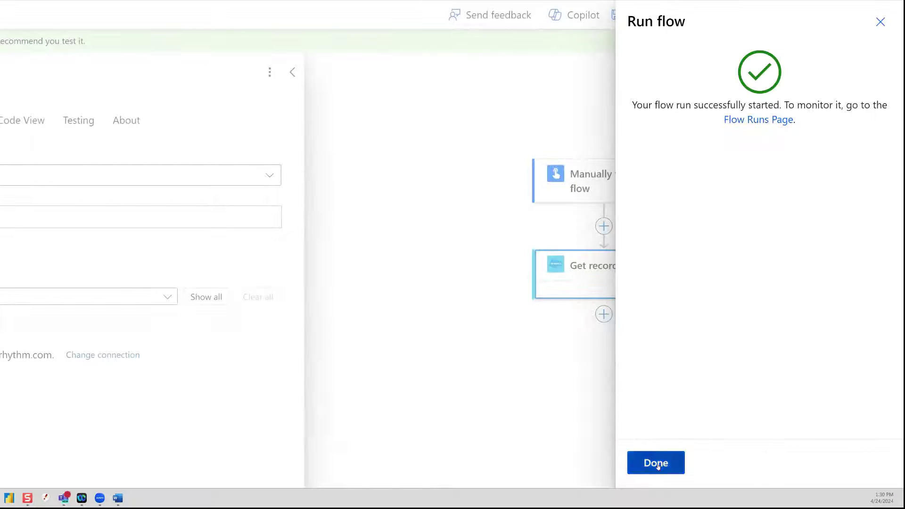
pyautogui.click(656, 462)
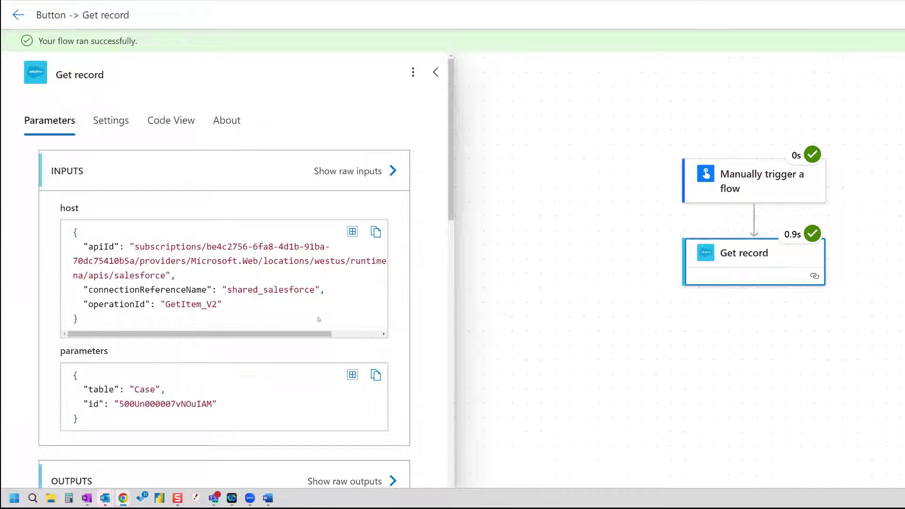
# Find and select the case's OwnerId value in the Get record run output.
pyautogui.scroll(-3, 341, 247)
pyautogui.scroll(-4, 342, 247)
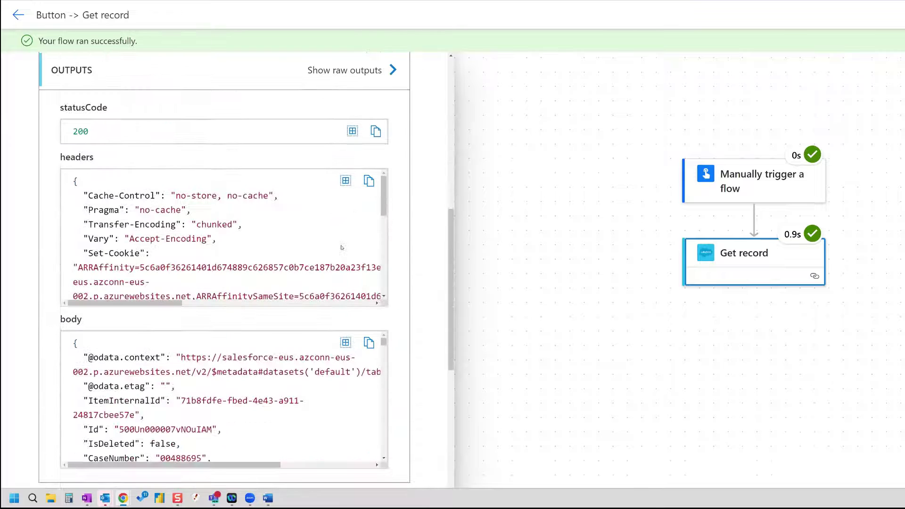
pyautogui.scroll(-3, 424, 253)
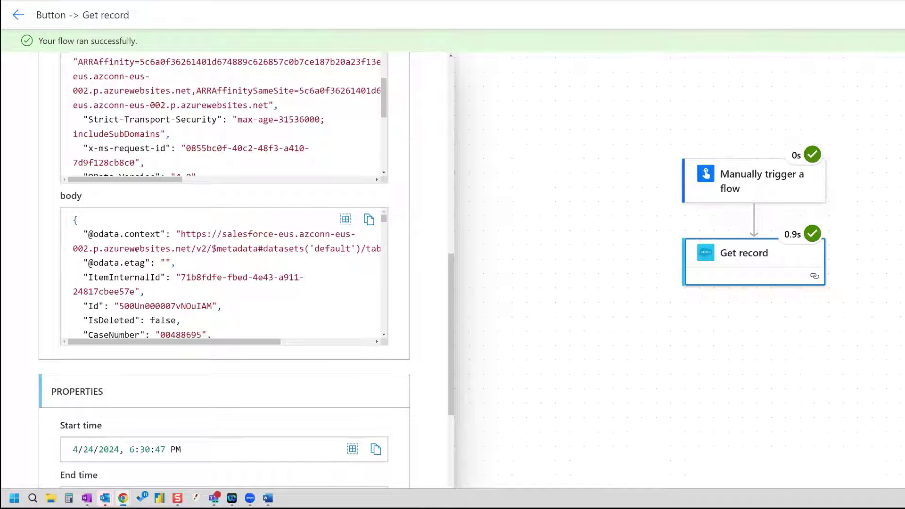
pyautogui.click(383, 335)
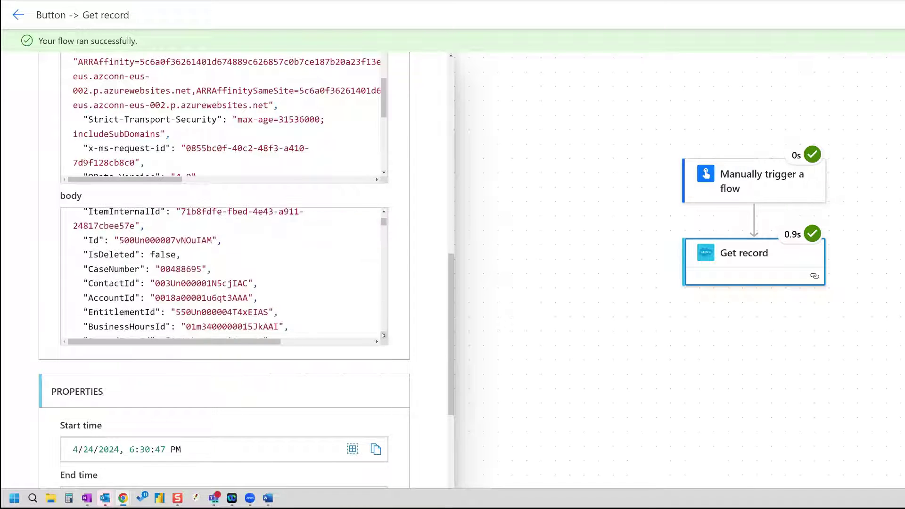
pyautogui.scroll(-4, 383, 335)
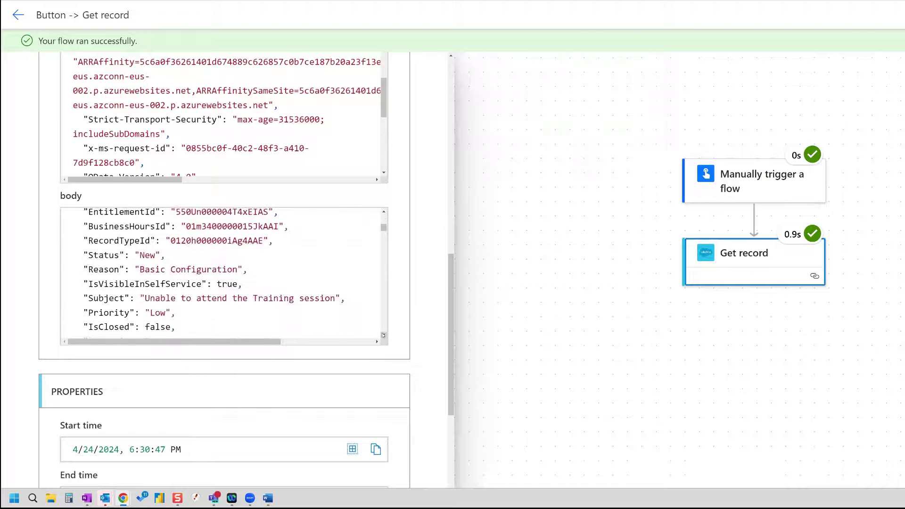
pyautogui.scroll(-2, 383, 335)
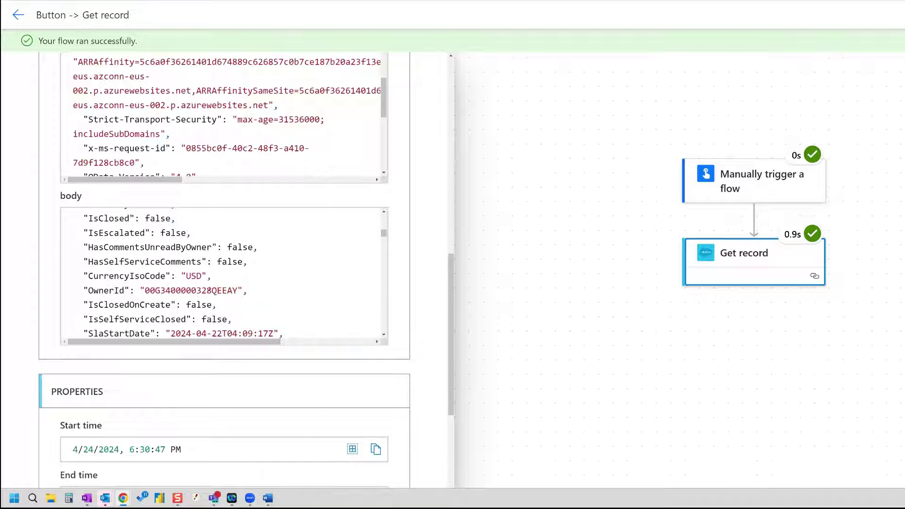
pyautogui.doubleClick(208, 290)
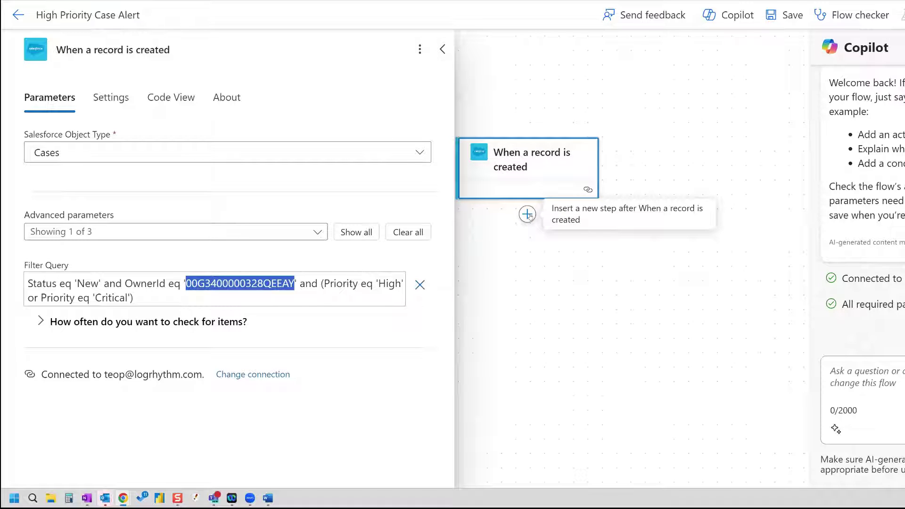
# Insert the Microsoft Teams 'Post message in a chat or channel' action after the Salesforce trigger.
pyautogui.click(527, 214)
pyautogui.click(579, 197)
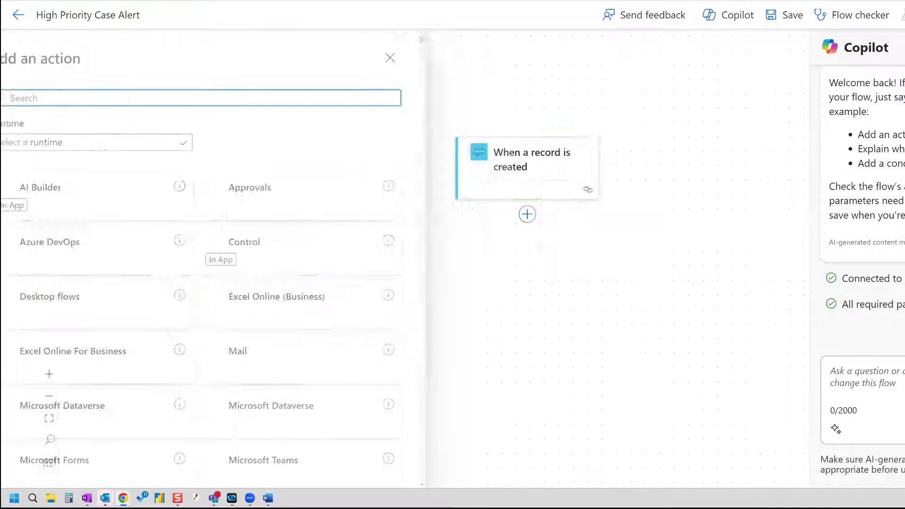
pyautogui.click(219, 98)
pyautogui.write('teams')
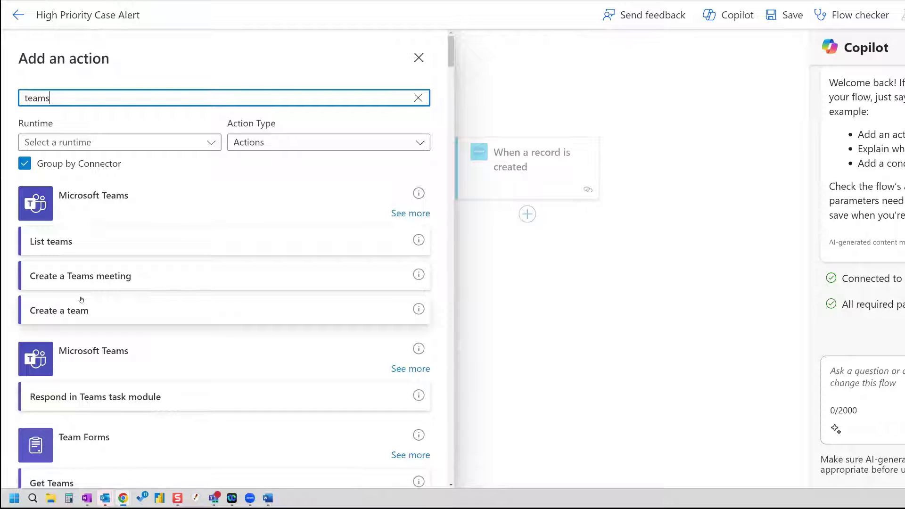
pyautogui.click(420, 214)
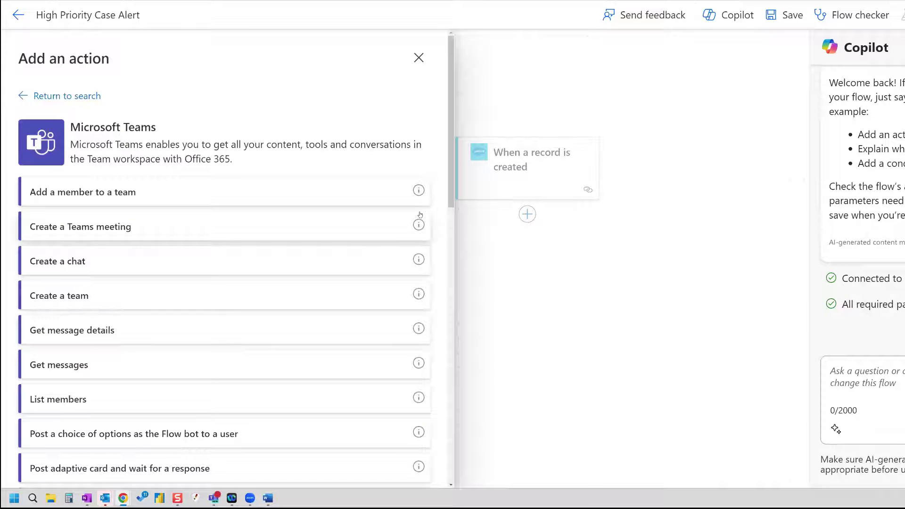
pyautogui.scroll(-1, 181, 264)
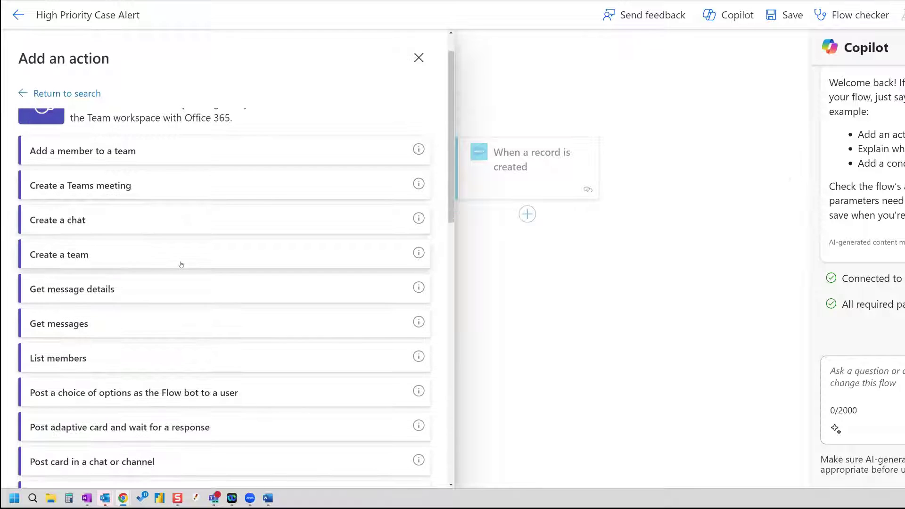
pyautogui.scroll(-4, 181, 263)
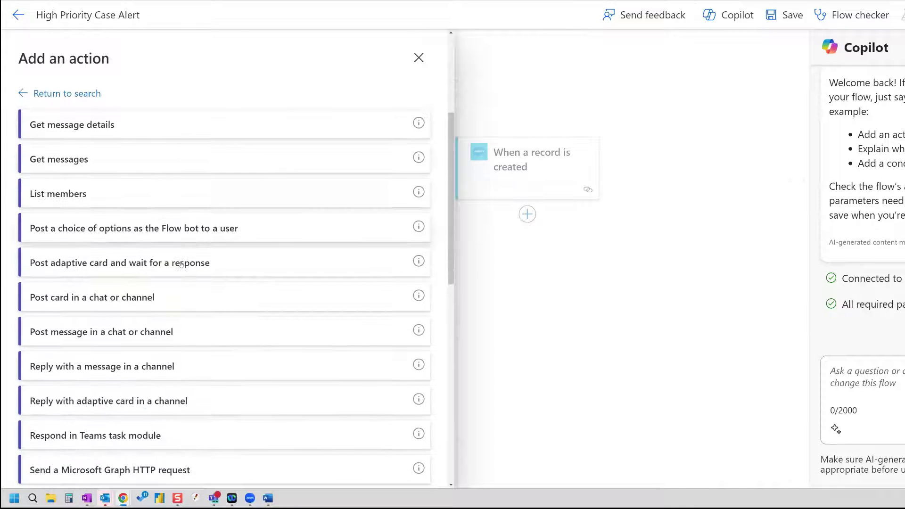
pyautogui.click(144, 333)
pyautogui.click(145, 152)
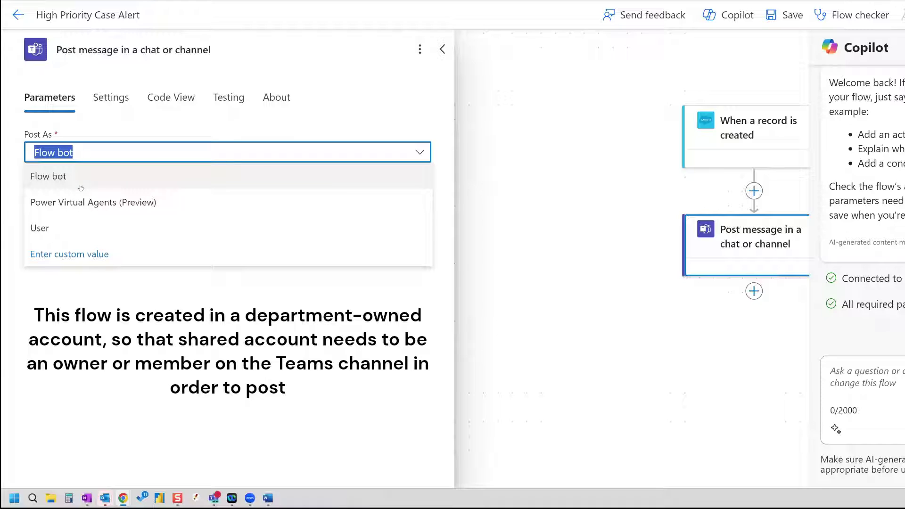
# Post as User to Channel, team Chat GPT, channel Value Extraction Testing.
pyautogui.click(81, 228)
pyautogui.click(82, 200)
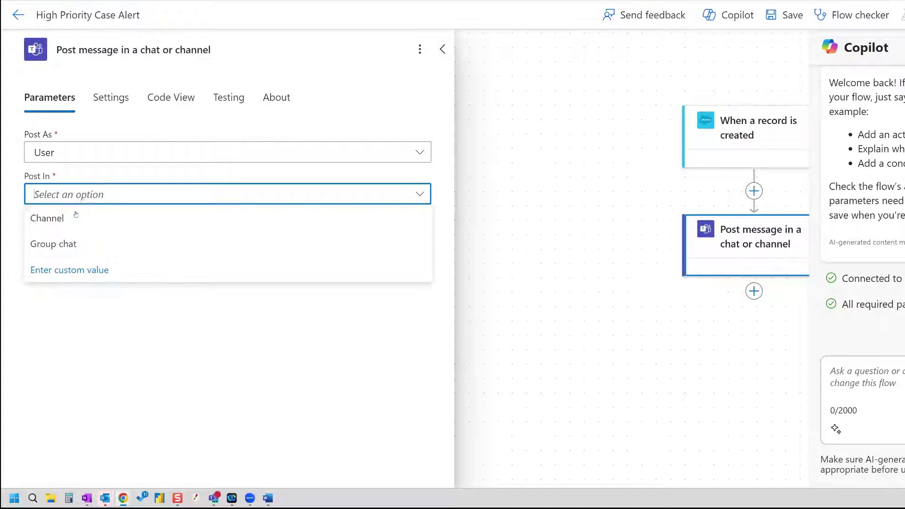
pyautogui.click(75, 216)
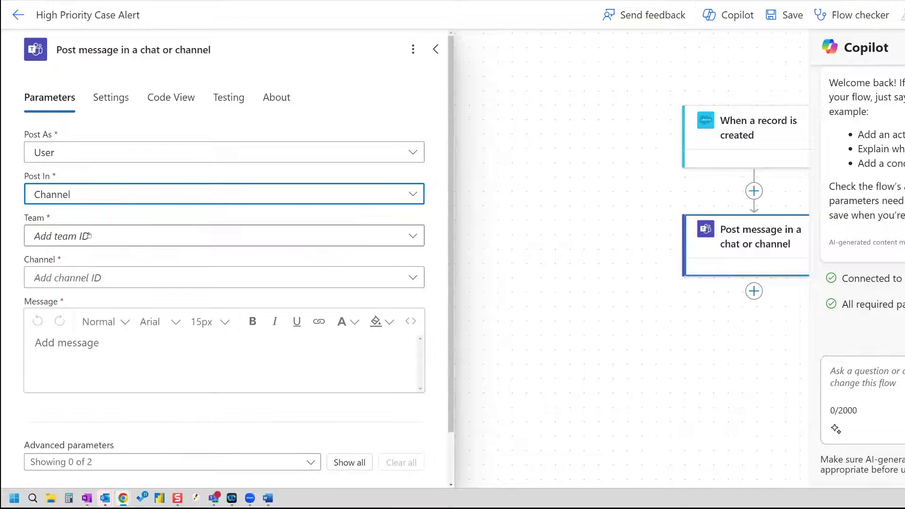
pyautogui.click(90, 236)
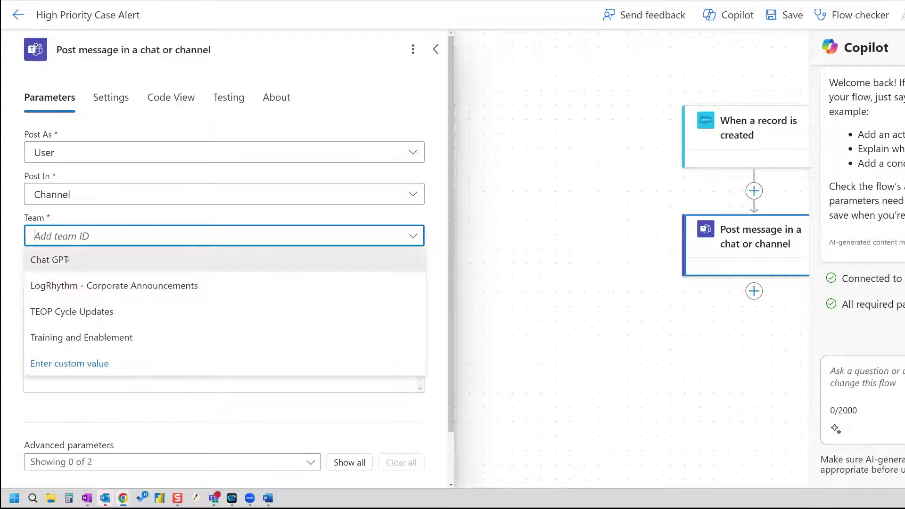
pyautogui.click(70, 259)
pyautogui.click(105, 277)
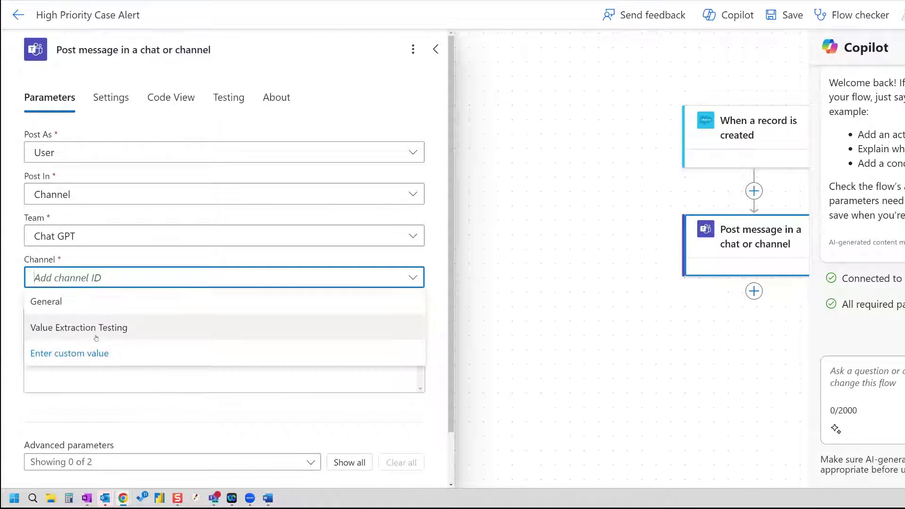
pyautogui.click(95, 329)
# Switch the Teams message body to HTML code view for editing.
pyautogui.click(106, 347)
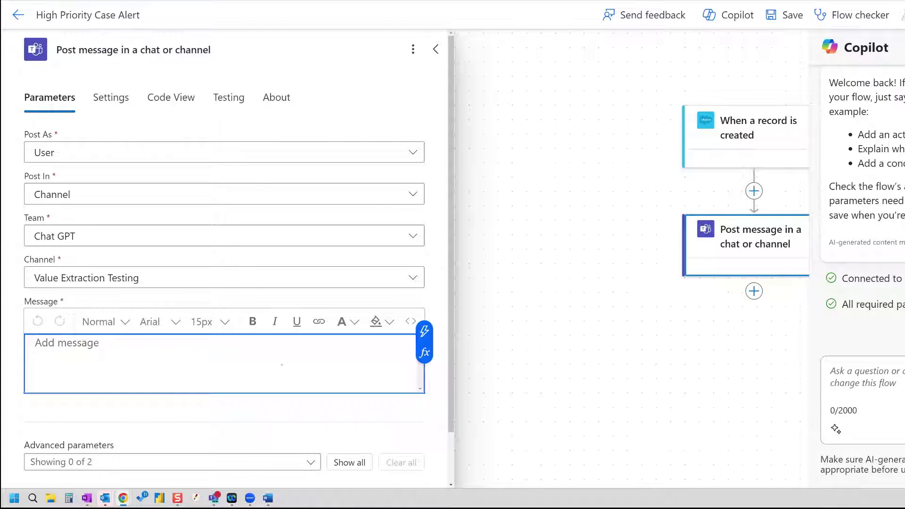
pyautogui.scroll(-1, 410, 422)
pyautogui.scroll(-1, 410, 422)
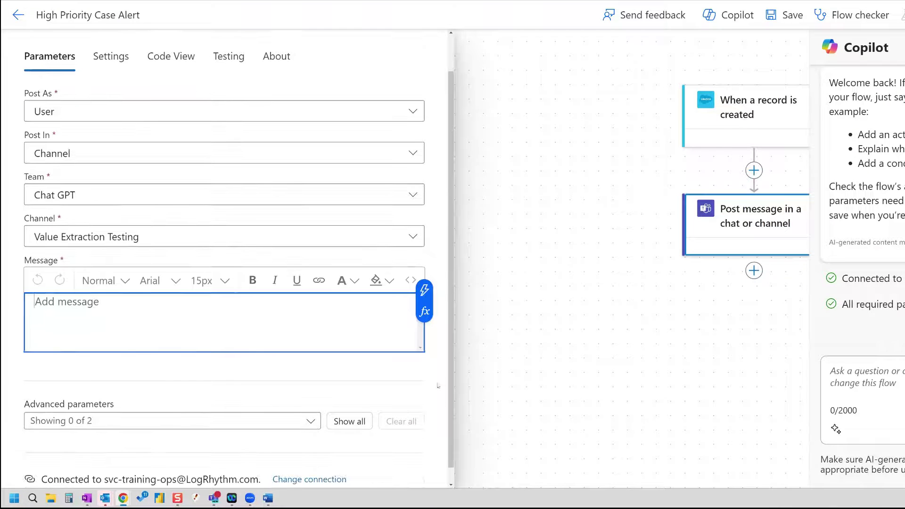
pyautogui.click(410, 281)
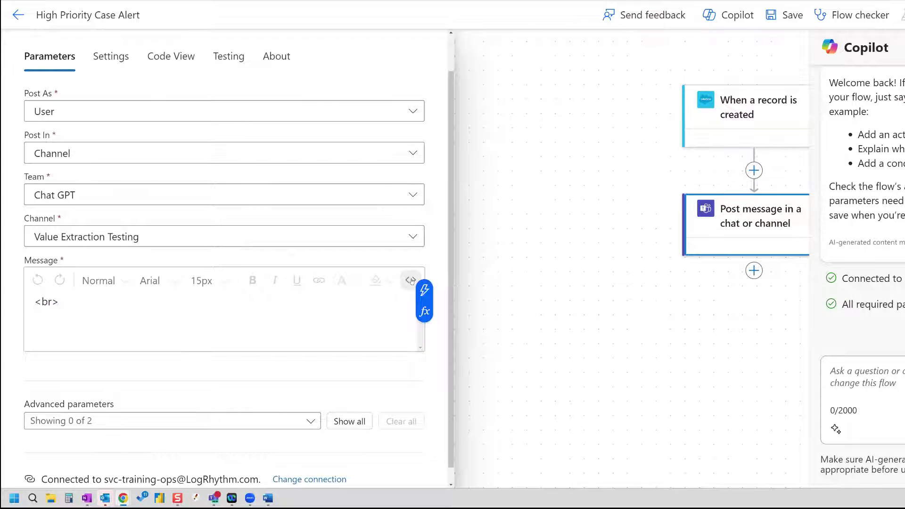
pyautogui.click(75, 302)
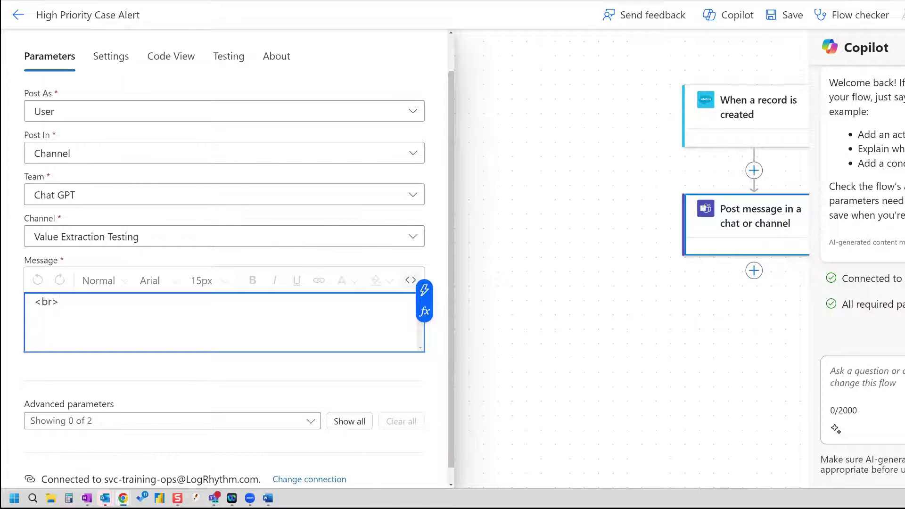
# Start the message with 'Summary:' followed by the case Summary field and a <br> tag.
pyautogui.press('Tab')
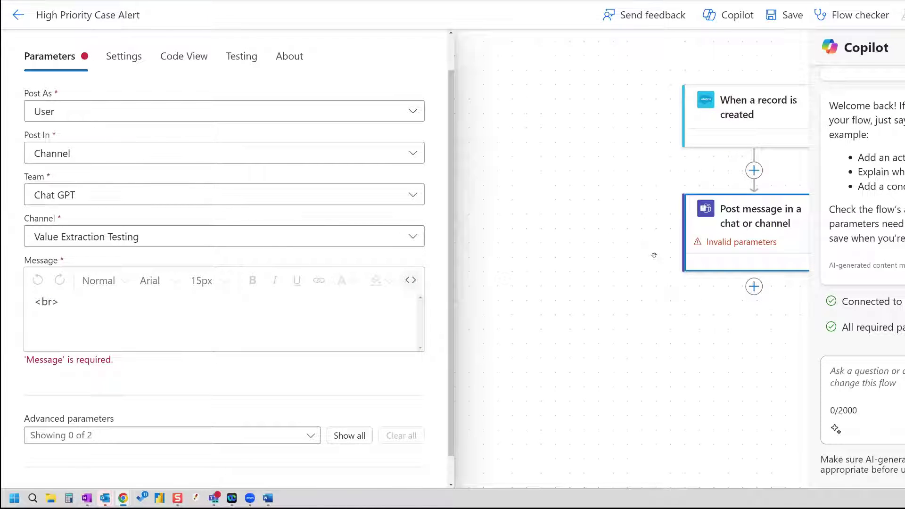
pyautogui.click(80, 302)
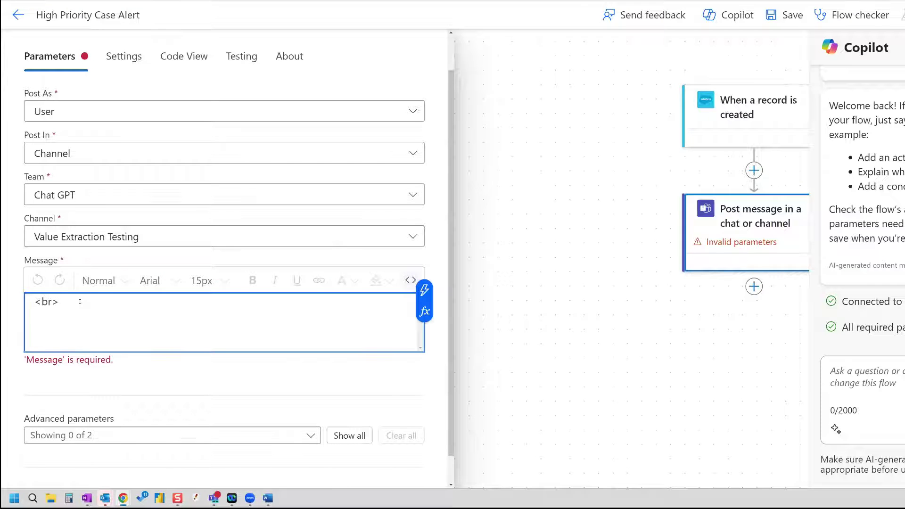
pyautogui.press('BackSpace')
pyautogui.press('BackSpace')
pyautogui.press('BackSpace')
pyautogui.press('BackSpace')
pyautogui.write('Summary:')
pyautogui.click(424, 289)
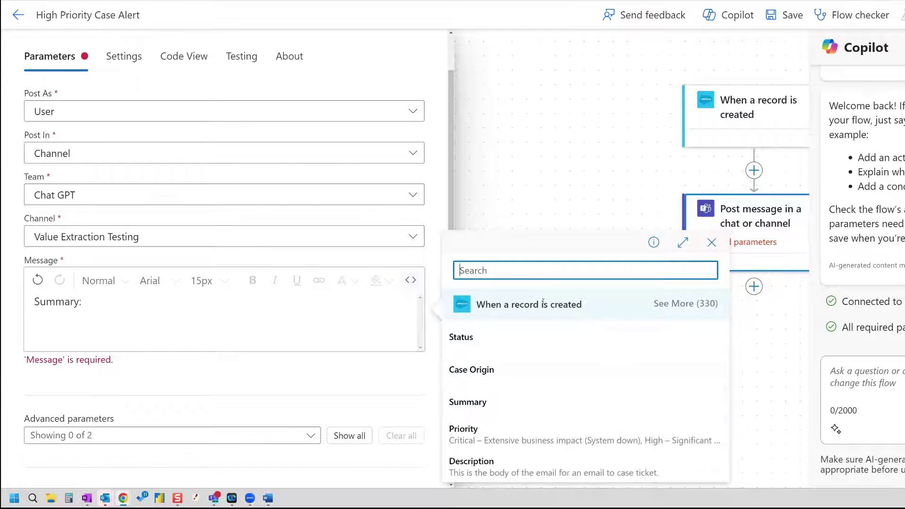
pyautogui.click(481, 396)
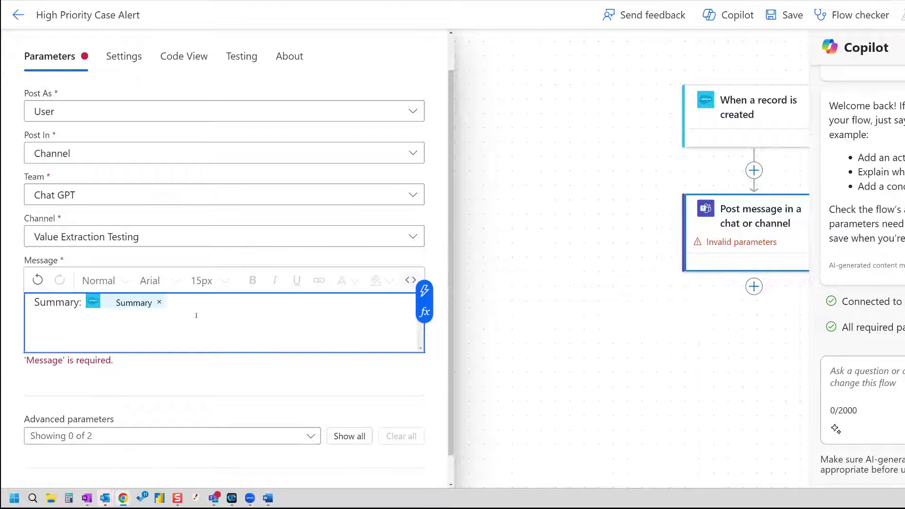
pyautogui.write('<br?')
pyautogui.press('BackSpace')
# Add a new line beginning 'Link to Case: <a href="'.
pyautogui.hotkey('ctrl', 'a')
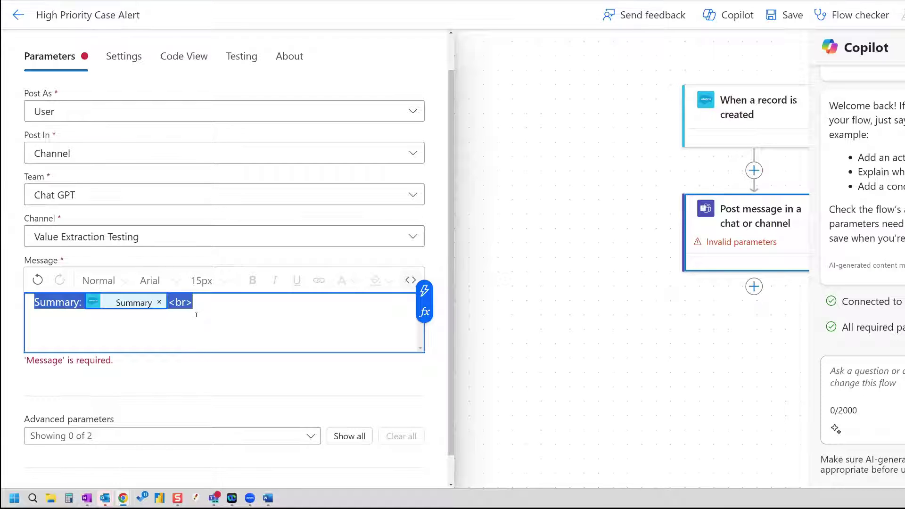
pyautogui.click(196, 314)
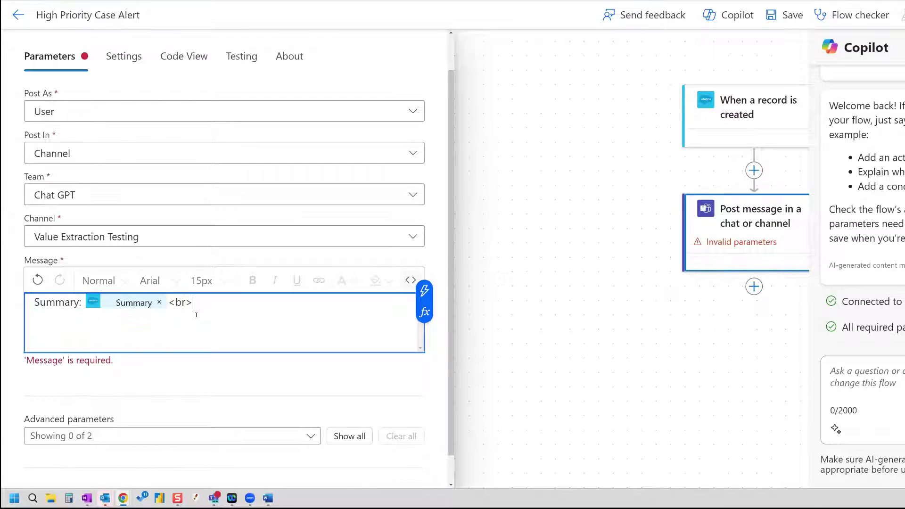
pyautogui.press('Return')
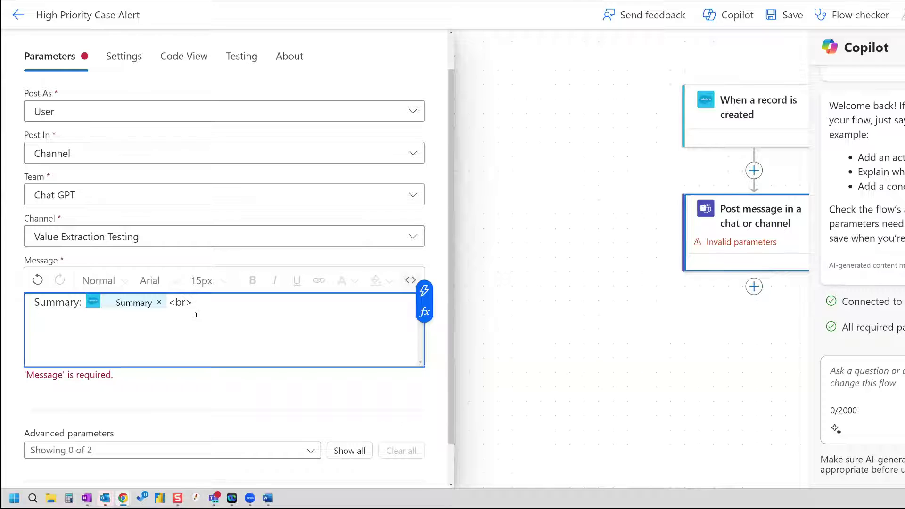
pyautogui.write('Link:')
pyautogui.press('BackSpace')
pyautogui.press('BackSpace')
pyautogui.press('BackSpace')
pyautogui.press('BackSpace')
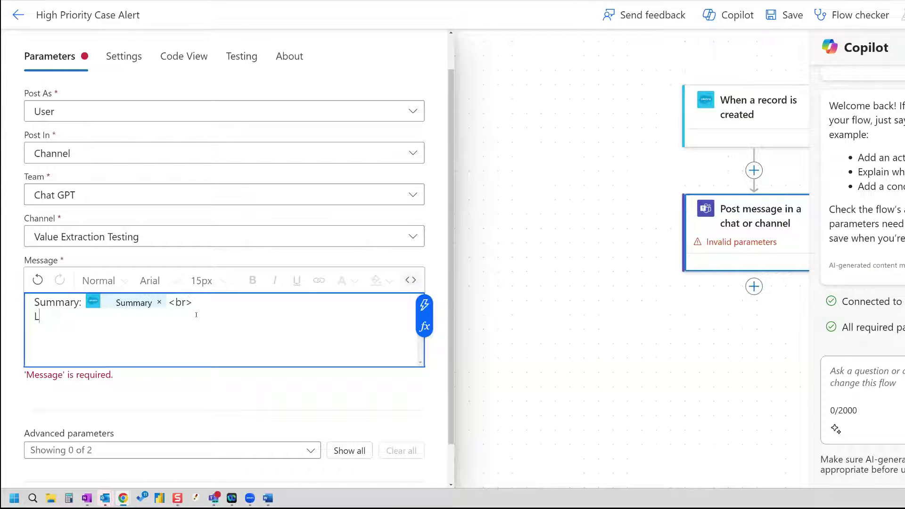
pyautogui.write('ink to Case:')
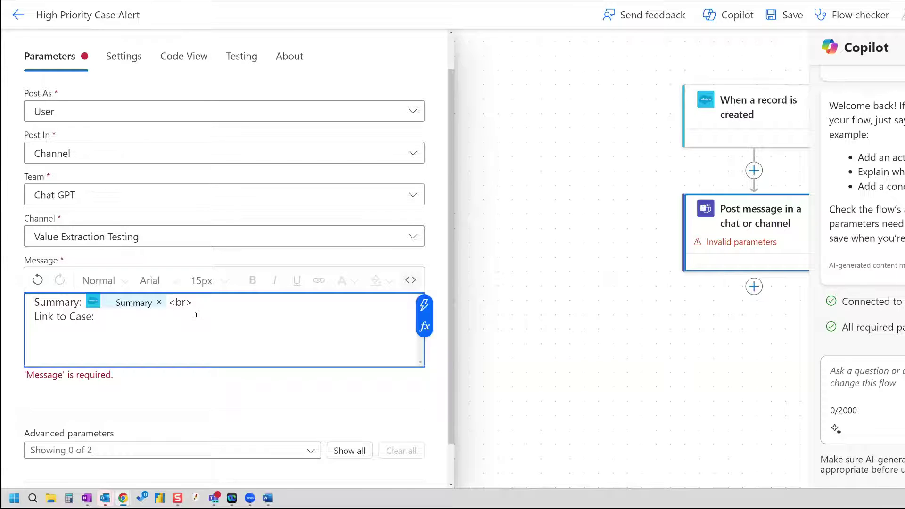
pyautogui.write(' <a href="')
# Paste the Salesforce case URL into the link and delete its hard-coded case ID.
pyautogui.click(160, 316)
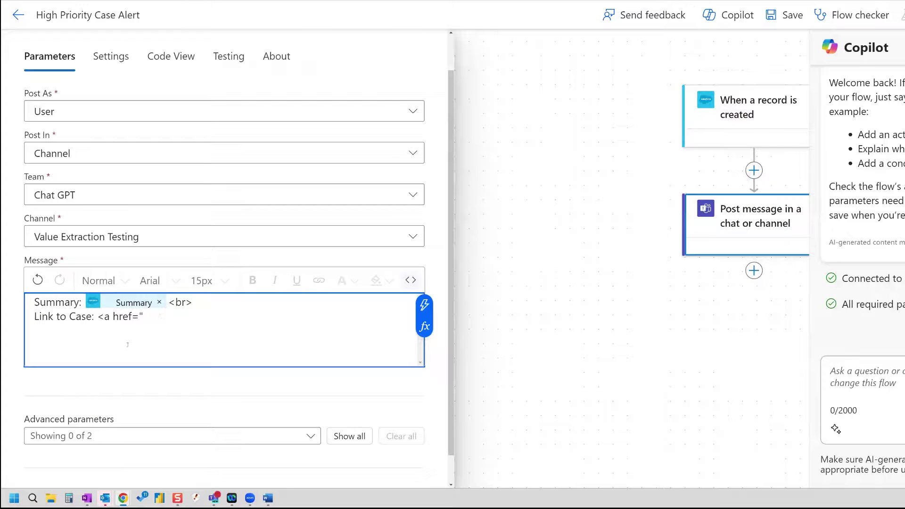
pyautogui.hotkey('ctrl', 'v')
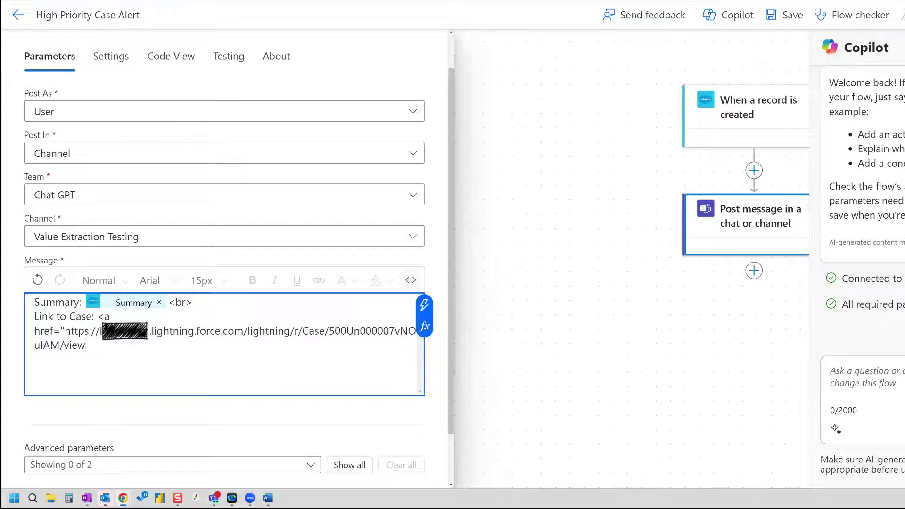
pyautogui.click(61, 345)
pyautogui.press('BackSpace')
pyautogui.press('BackSpace')
pyautogui.press('BackSpace')
pyautogui.press('BackSpace')
pyautogui.press('BackSpace')
pyautogui.press('BackSpace')
pyautogui.press('BackSpace')
pyautogui.press('BackSpace')
pyautogui.press('BackSpace')
pyautogui.press('BackSpace')
pyautogui.press('BackSpace')
pyautogui.press('BackSpace')
pyautogui.press('BackSpace')
pyautogui.press('BackSpace')
pyautogui.press('BackSpace')
pyautogui.press('BackSpace')
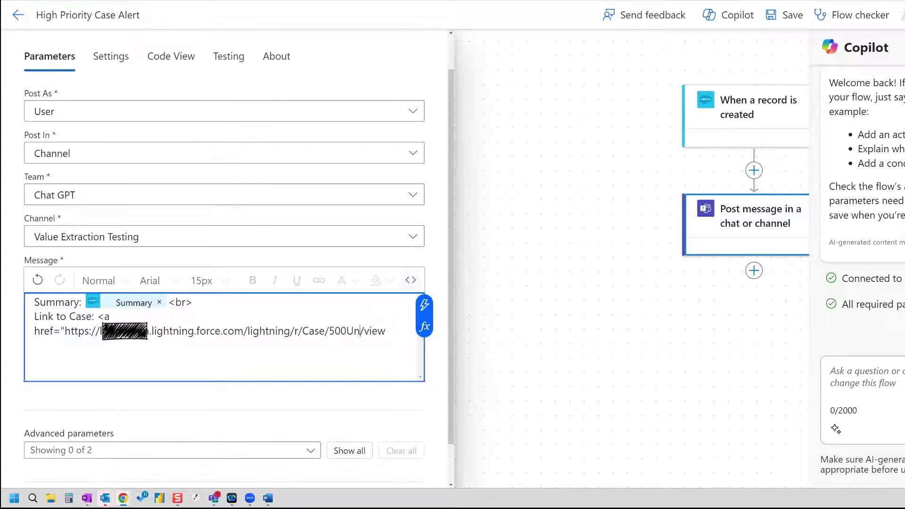
pyautogui.press('BackSpace')
pyautogui.press('BackSpace')
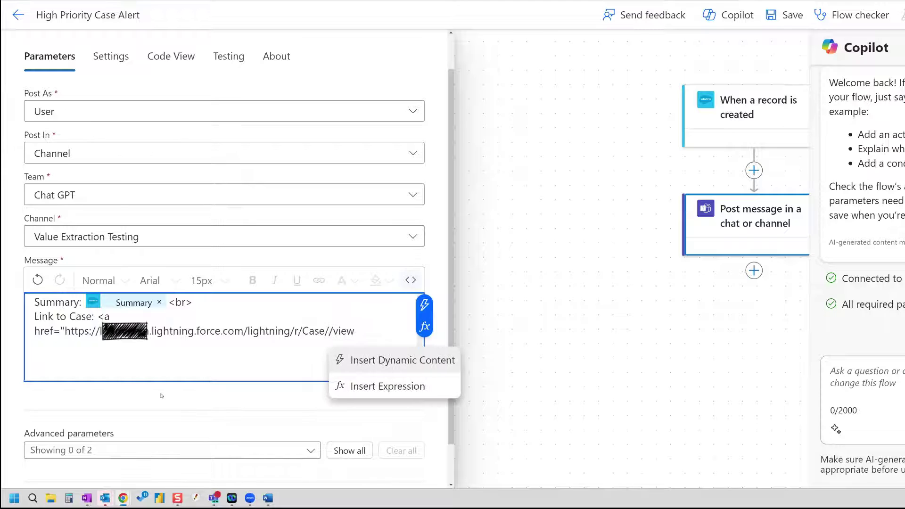
# Insert the trigger's Case ID field into the URL just before /view.
pyautogui.click(377, 360)
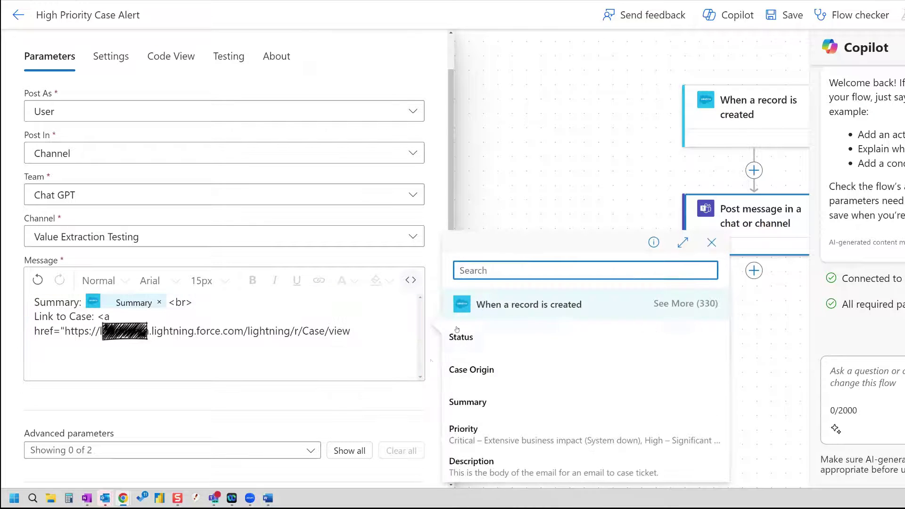
pyautogui.click(327, 331)
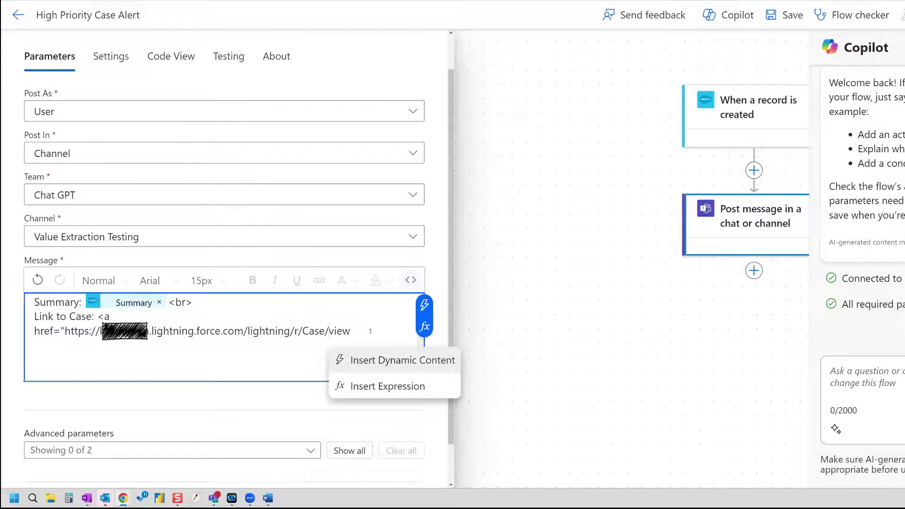
pyautogui.write('/')
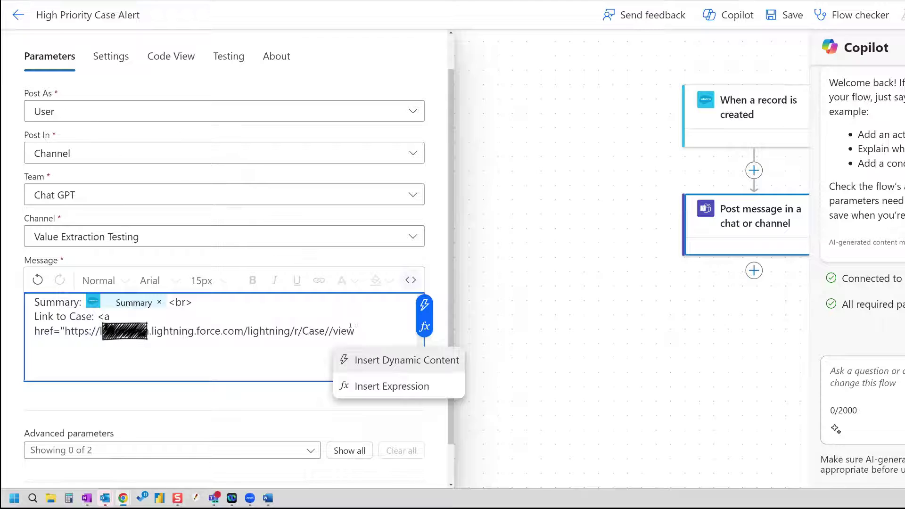
pyautogui.press('Left')
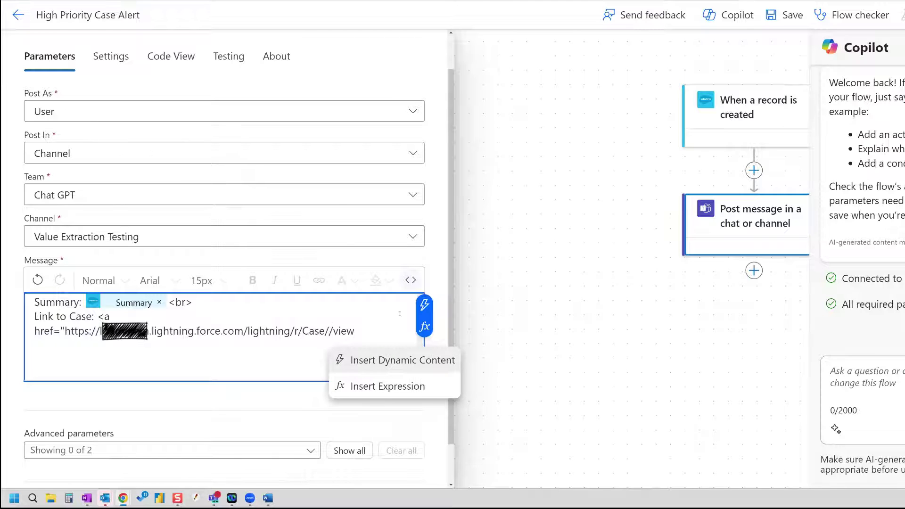
pyautogui.click(423, 306)
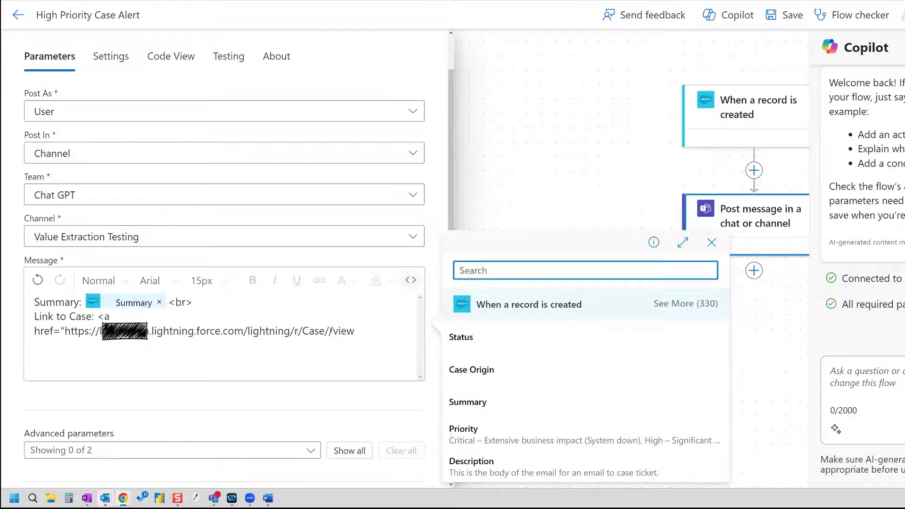
pyautogui.click(424, 309)
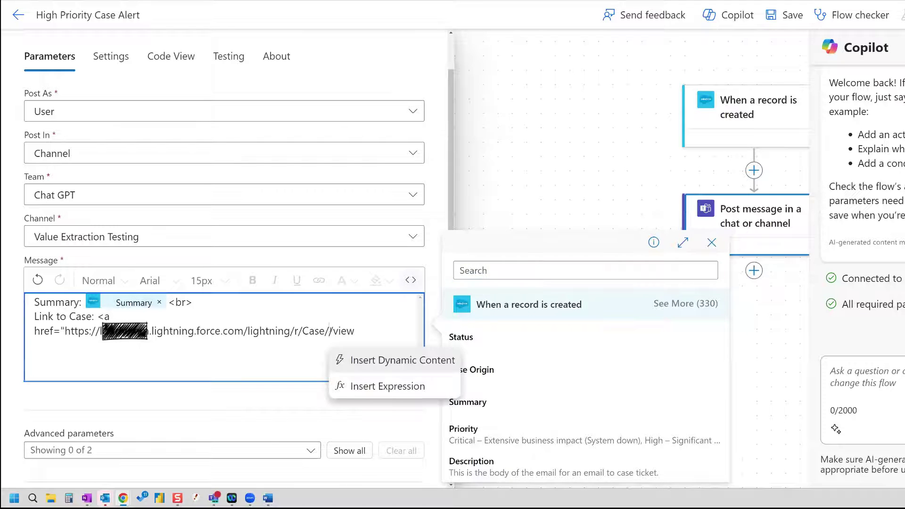
pyautogui.click(425, 309)
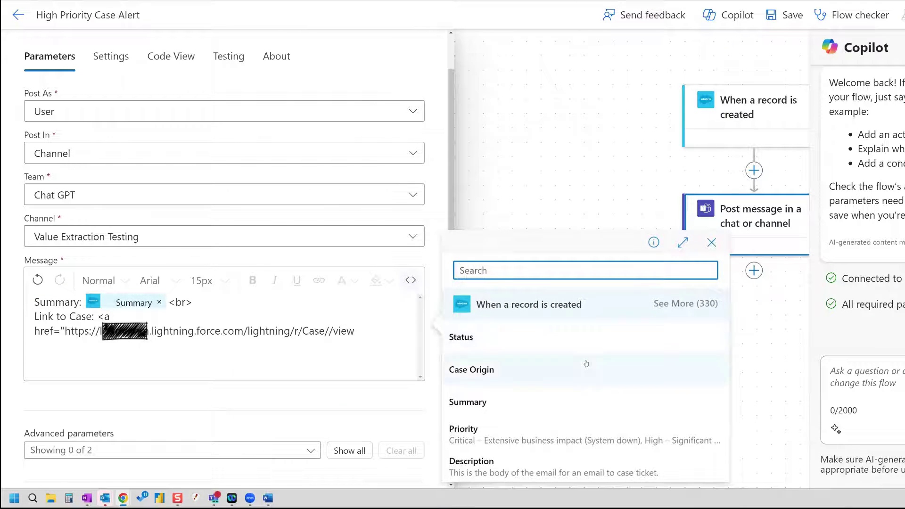
pyautogui.click(686, 303)
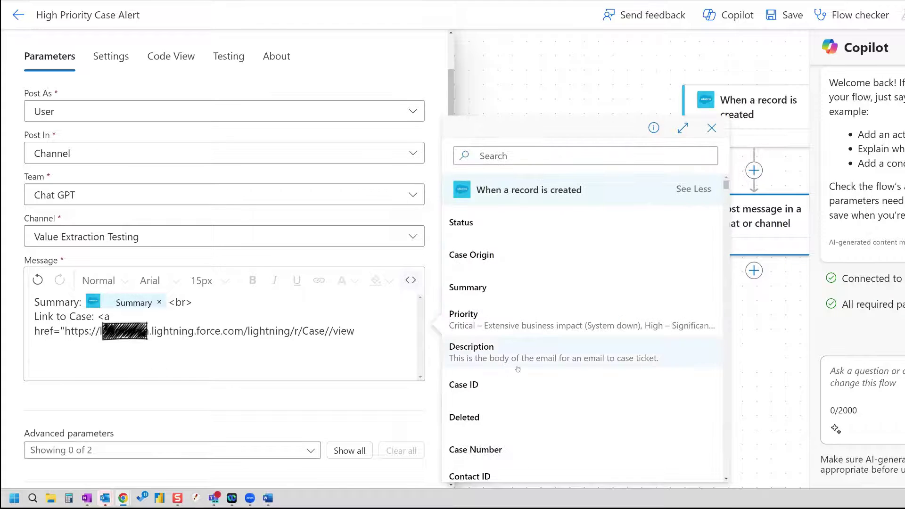
pyautogui.click(495, 384)
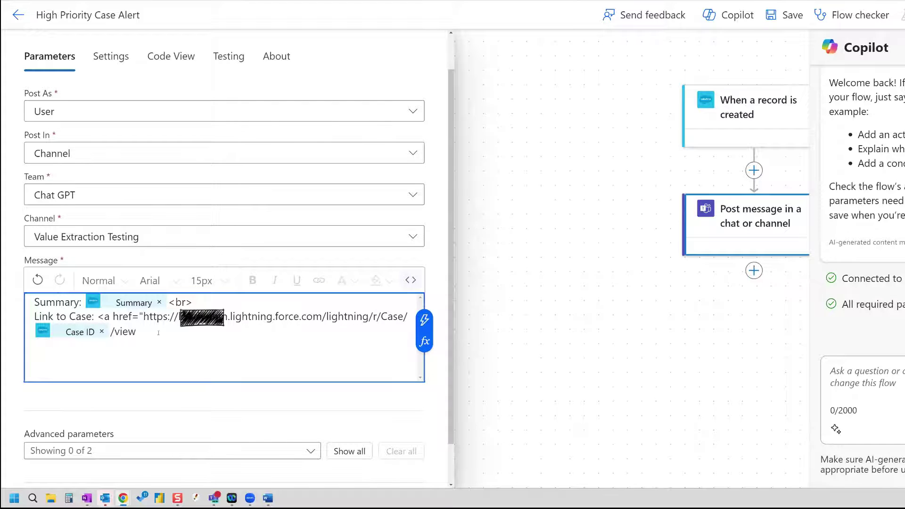
# Close the href quote, set Case Number as the link text, then add </a><br>.
pyautogui.write('>')
pyautogui.click(424, 320)
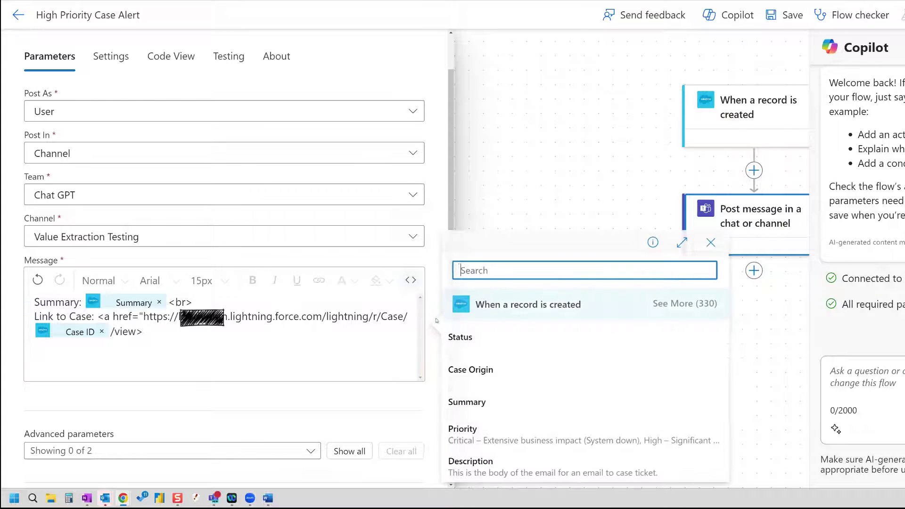
pyautogui.click(669, 305)
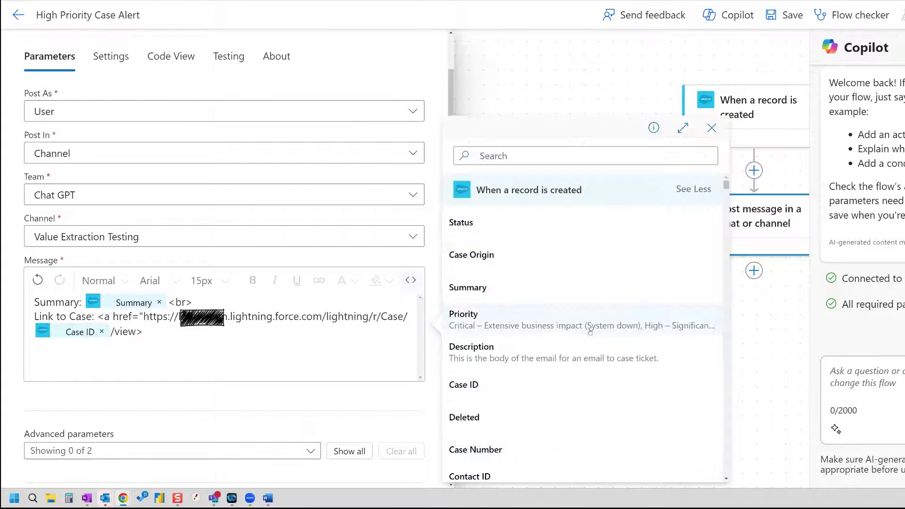
pyautogui.click(490, 448)
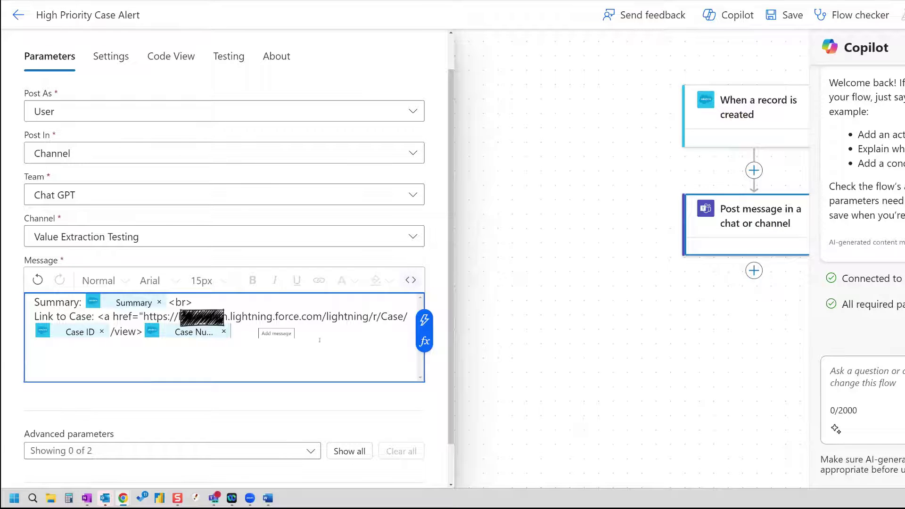
pyautogui.click(137, 331)
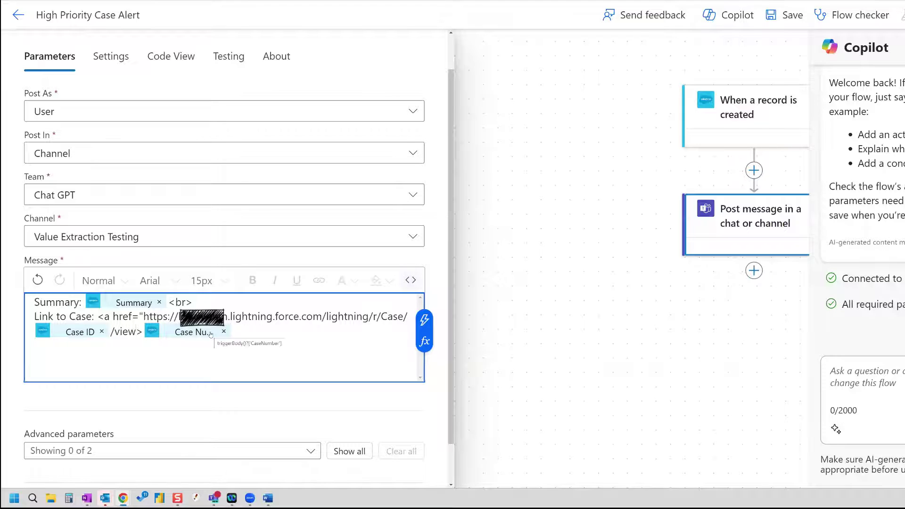
pyautogui.write('"')
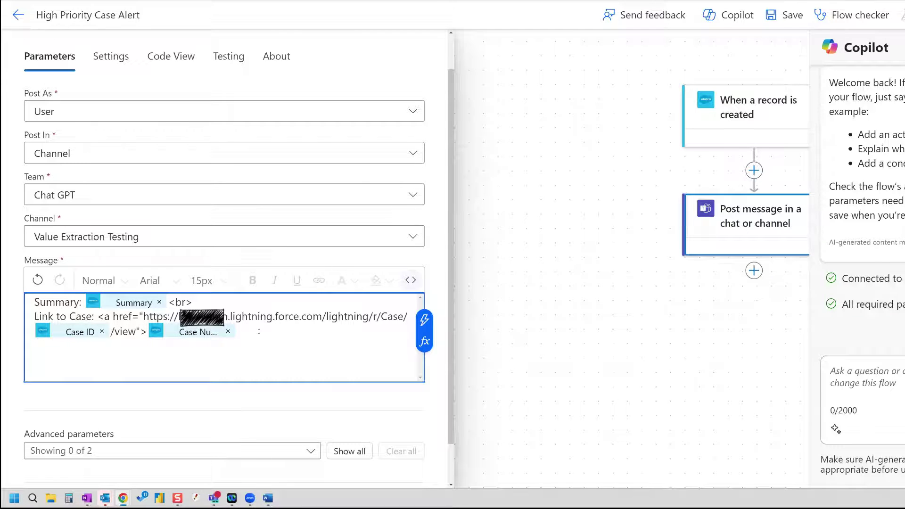
pyautogui.click(259, 331)
pyautogui.write('</a>')
pyautogui.write('<br>')
# Add a final line: 'Please review the case and, if necessary, take appropriate action.'.
pyautogui.press('Return')
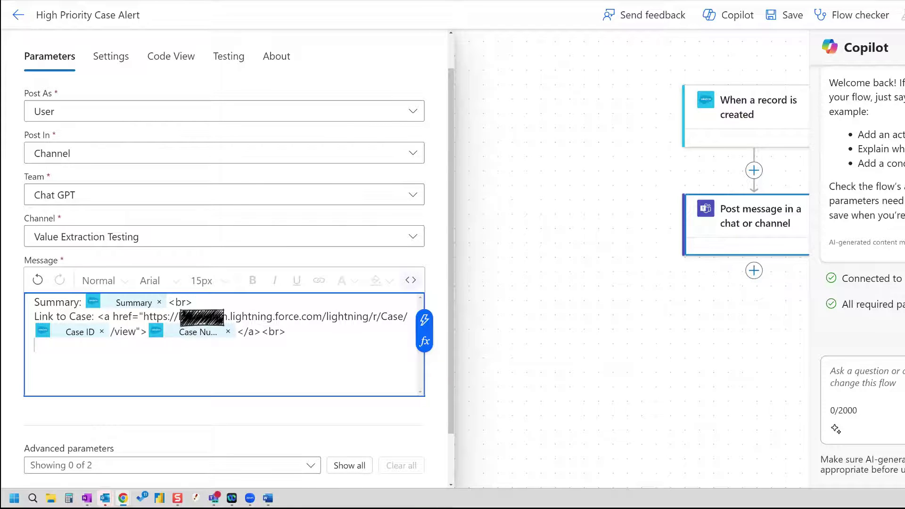
pyautogui.write('Please ')
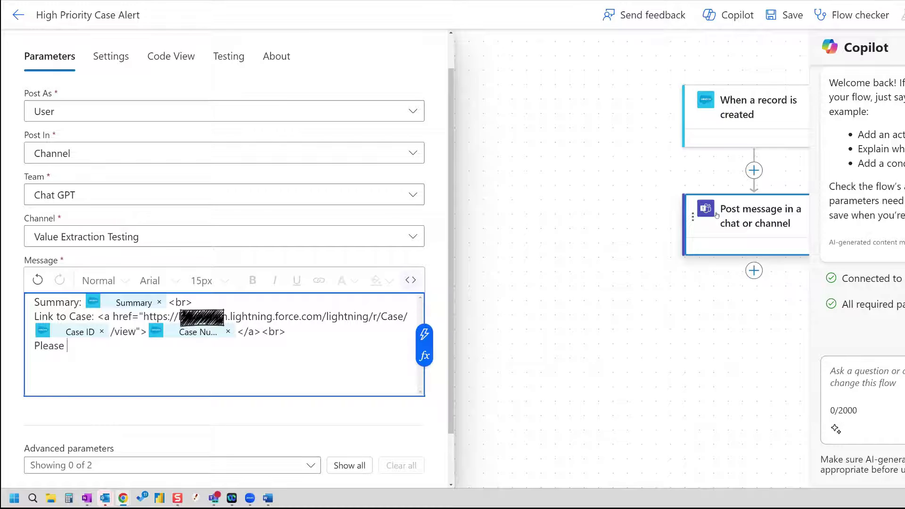
pyautogui.write('review the case and, if necess')
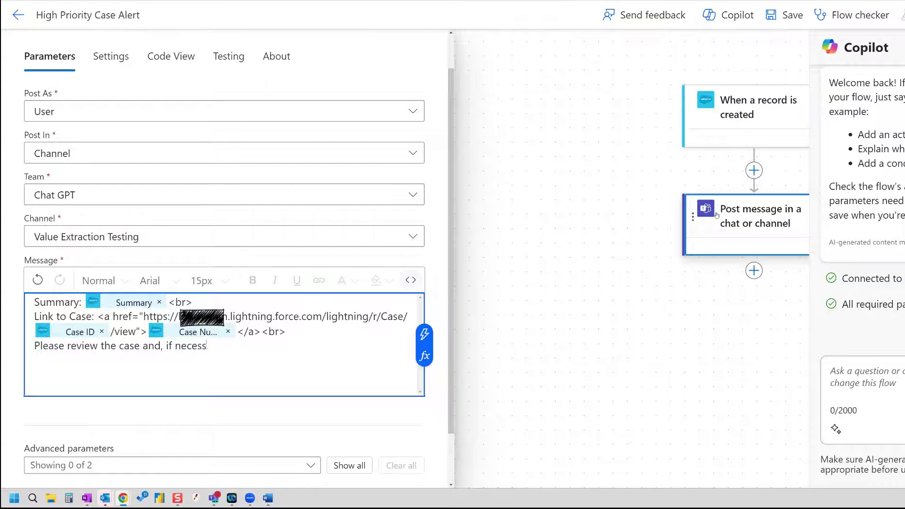
pyautogui.write('ary, take the appropriate action.')
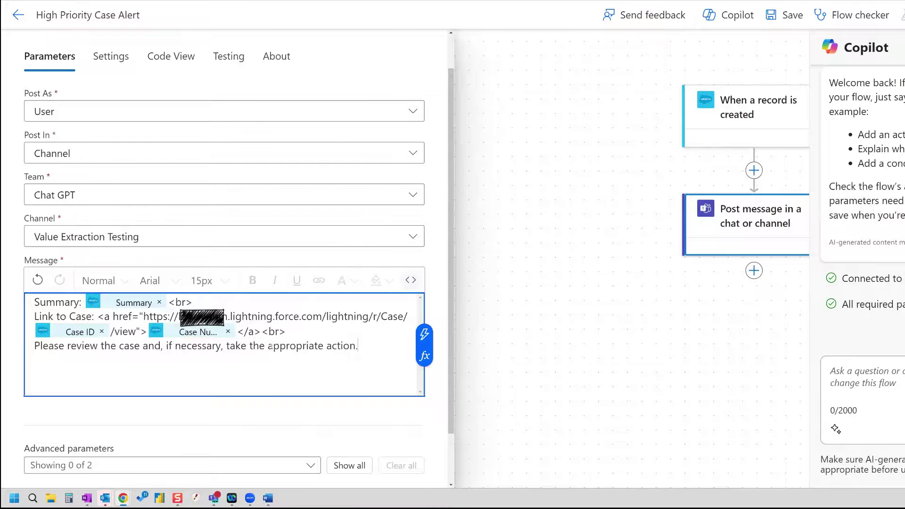
# Save the High Priority Case Alert flow and go back to its details page.
pyautogui.click(787, 16)
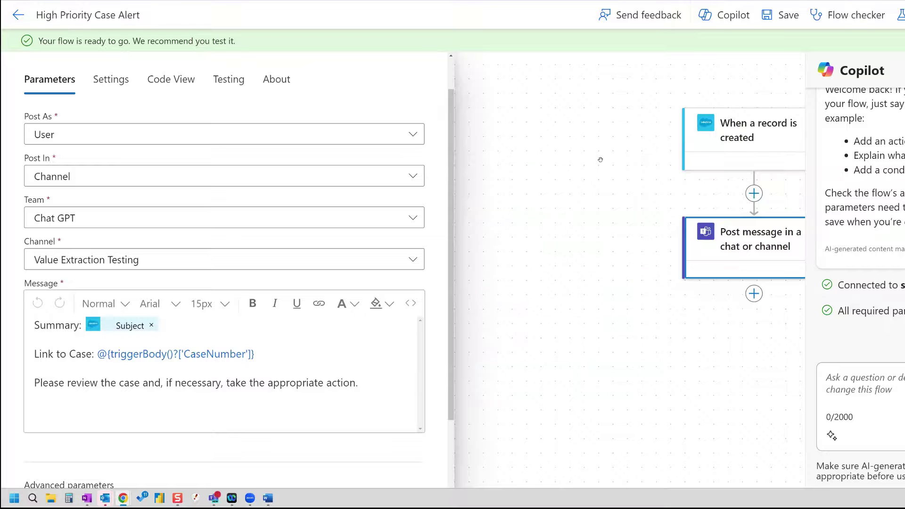
pyautogui.click(17, 18)
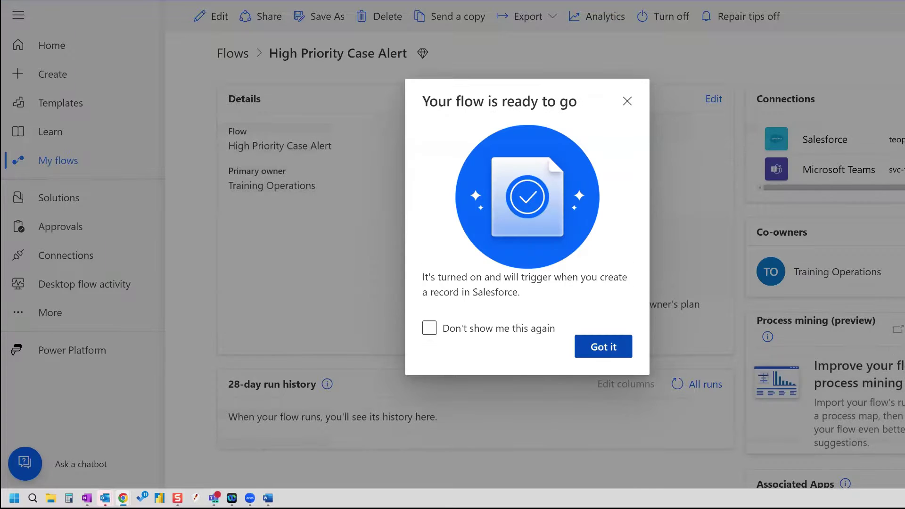
# Dismiss the 'Your flow is ready to go' notice with Escape.
pyautogui.press('Escape')
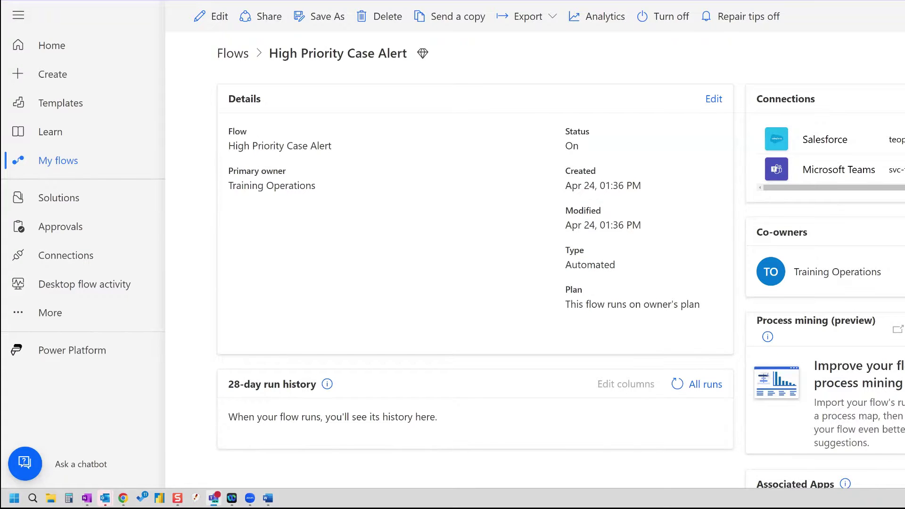
# Switch to Microsoft Teams to view the high-priority case alert in the Ops channel.
pyautogui.hotkey('alt', 'Tab')
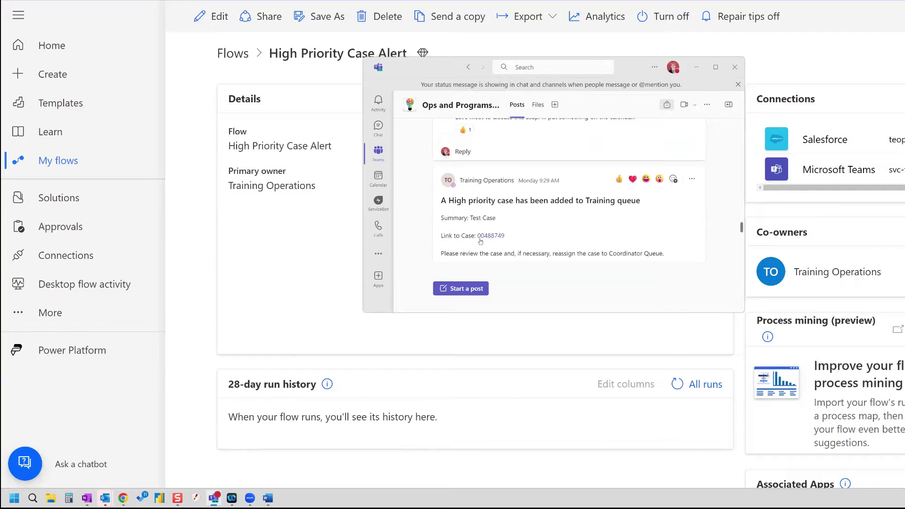